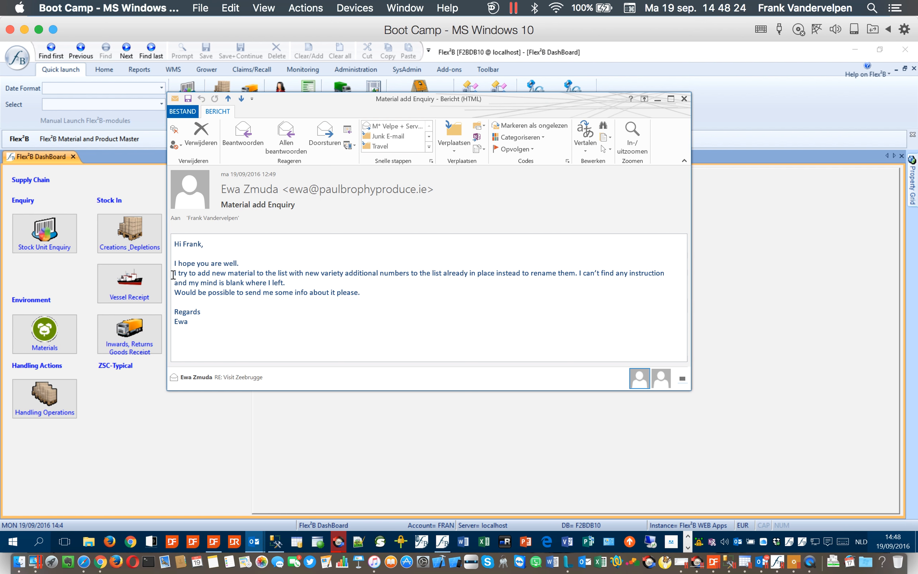
Switch from the enquiry e-mail to Flex2B and open the base data for materials and products
{"action": "left_click_drag", "start_coordinate": [174, 274], "coordinate": [385, 281]}
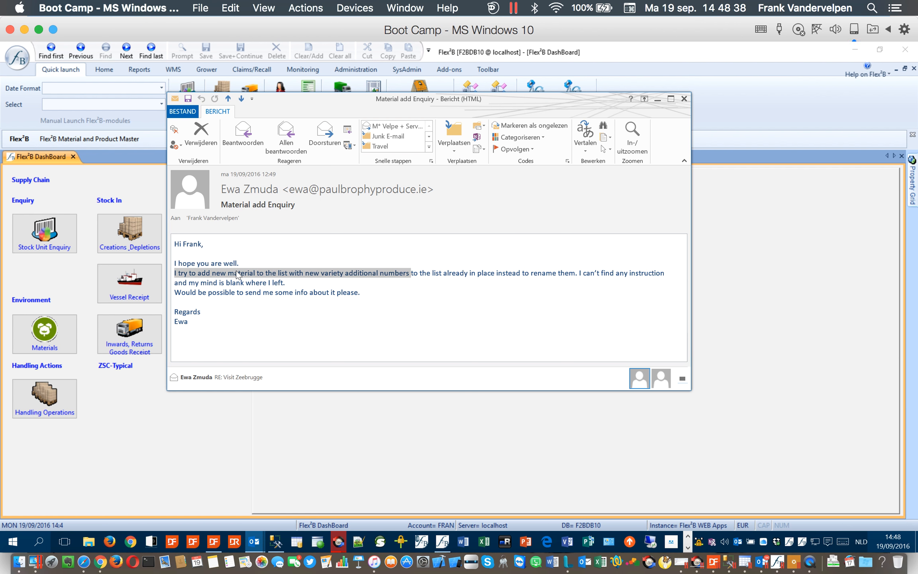
{"action": "left_click", "coordinate": [550, 53]}
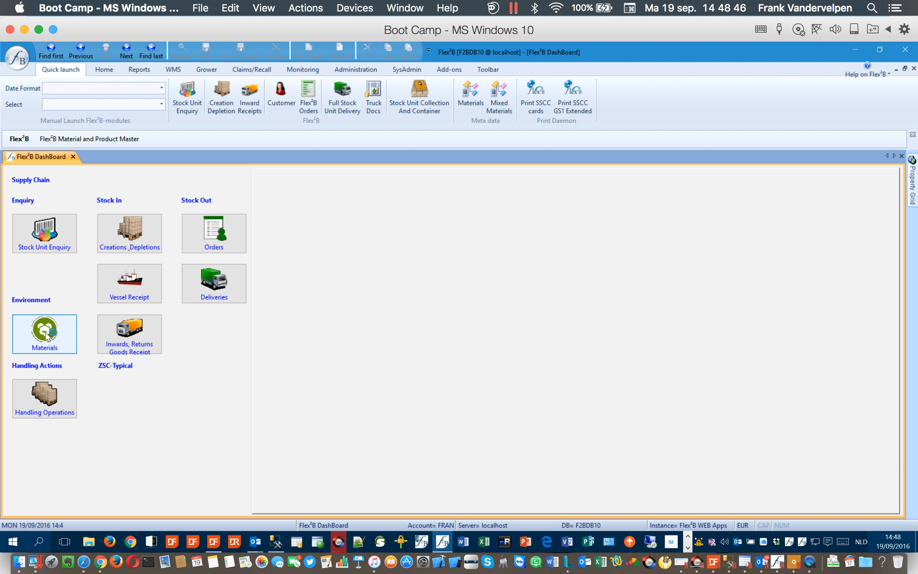
{"action": "left_click", "coordinate": [360, 72]}
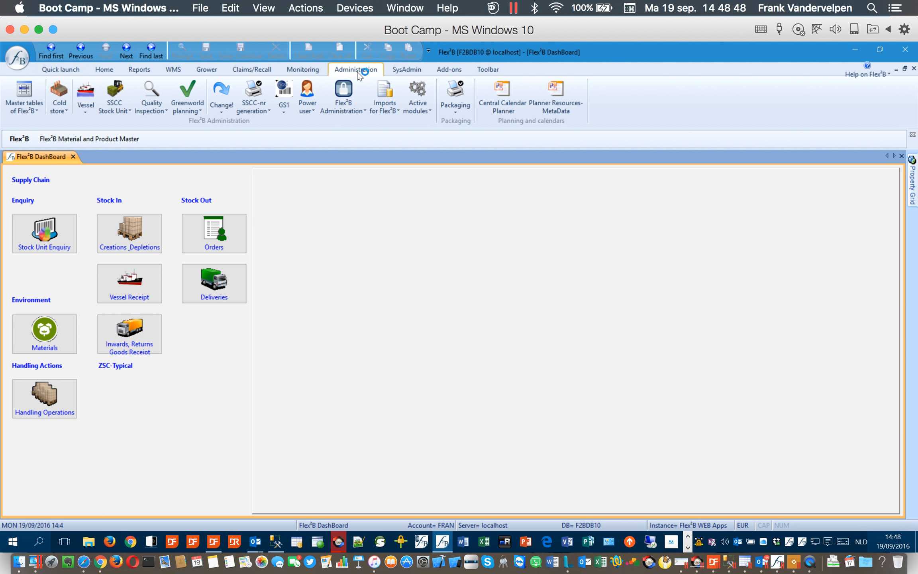
{"action": "left_click", "coordinate": [23, 100]}
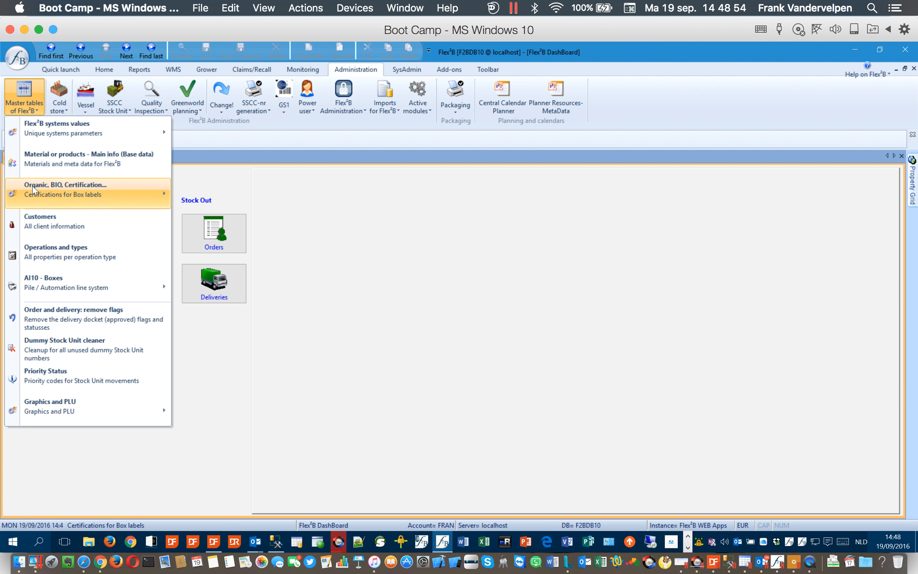
{"action": "left_click", "coordinate": [68, 159]}
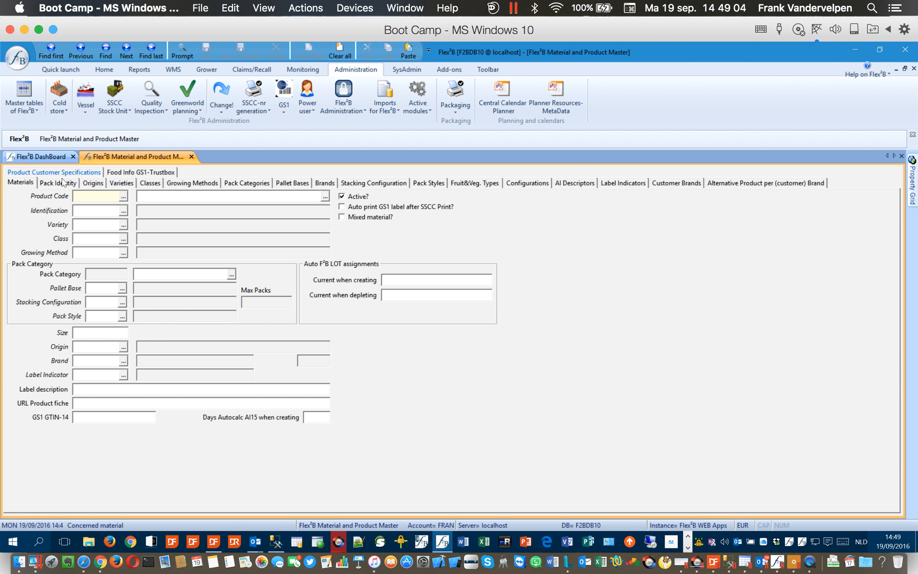
Create and save a new variety with code EW and description "EWA's fruit", checking the existing variety codes first
{"action": "left_click", "coordinate": [126, 184]}
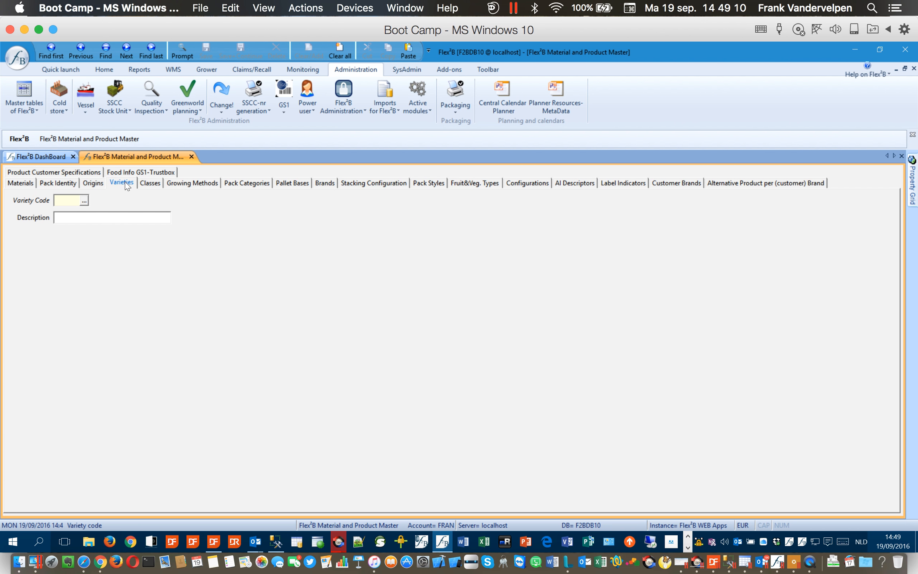
{"action": "left_click", "coordinate": [85, 200]}
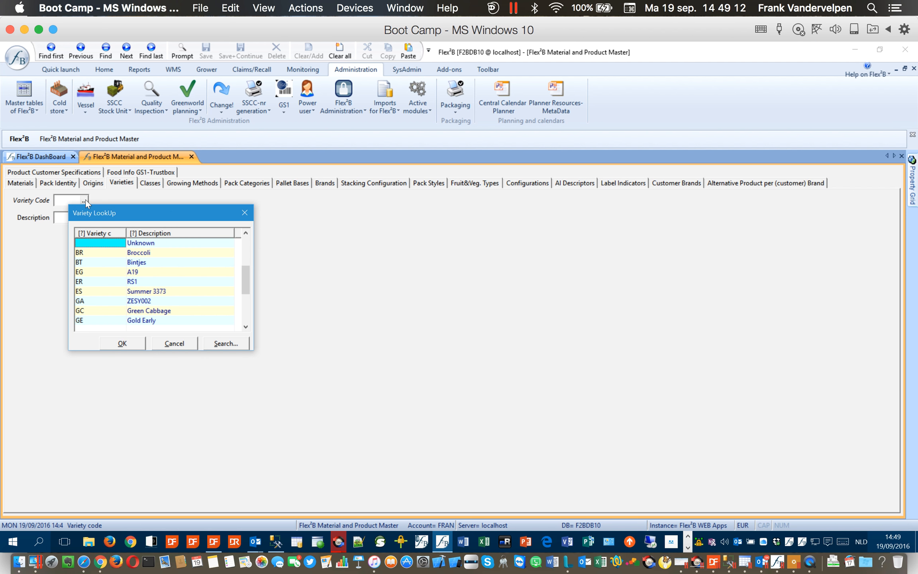
{"action": "left_click", "coordinate": [245, 213]}
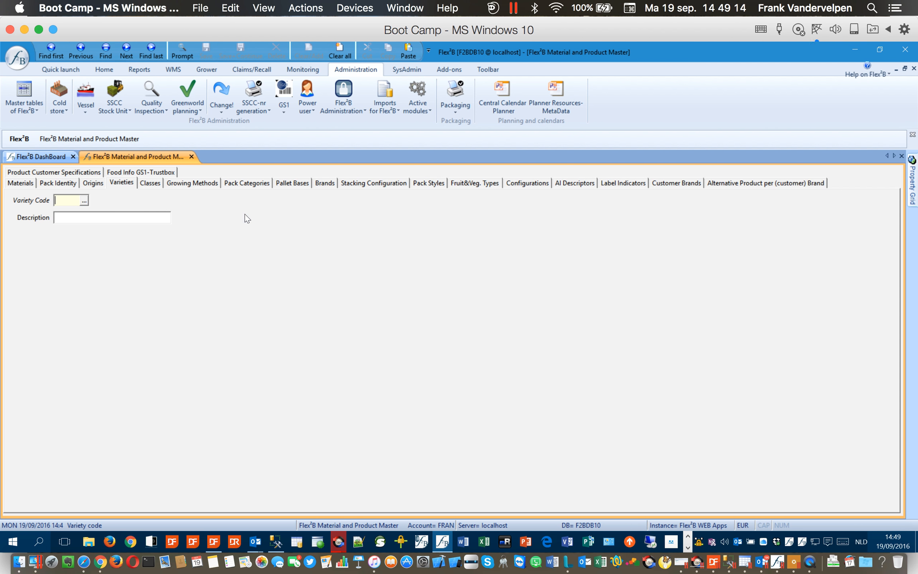
{"action": "type", "text": "EW"}
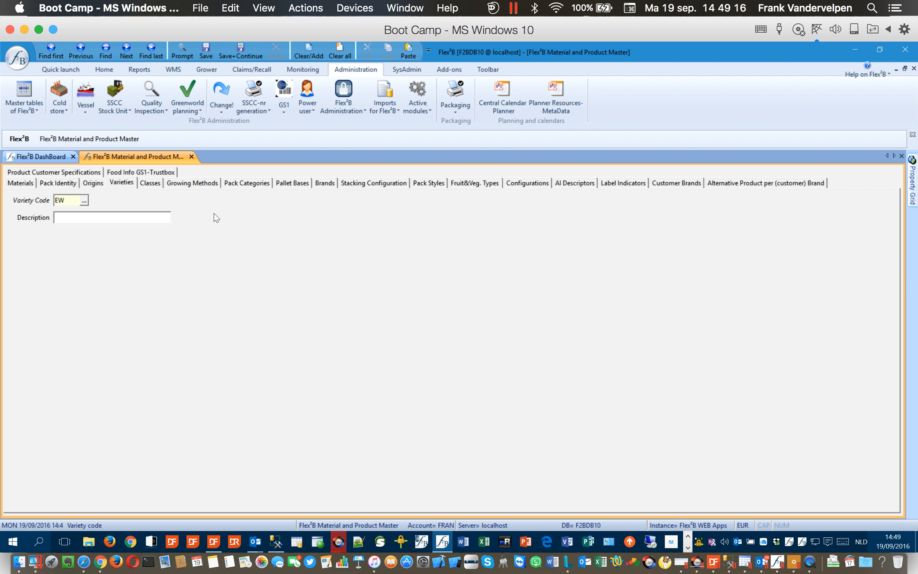
{"action": "left_click", "coordinate": [161, 216]}
{"action": "type", "text": "EW"}
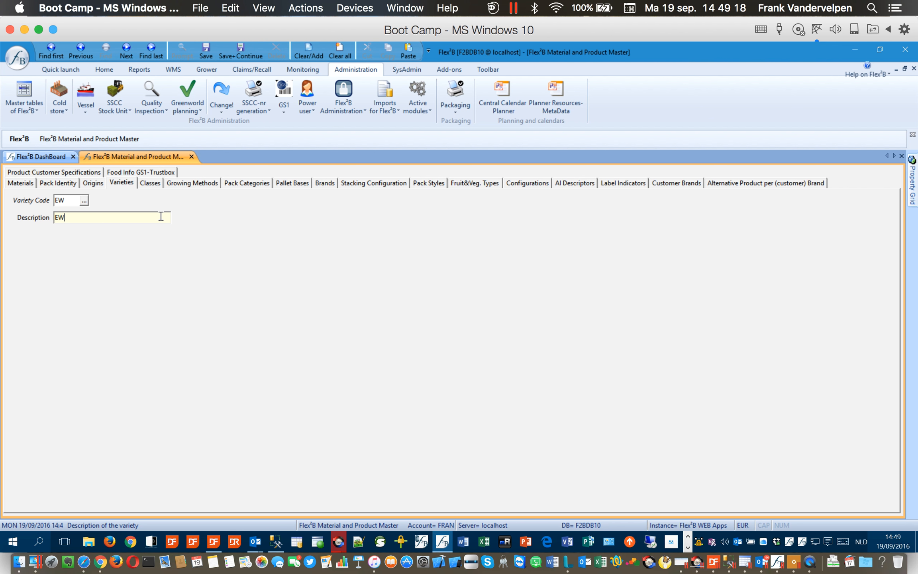
{"action": "type", "text": "A's fruit"}
{"action": "left_click", "coordinate": [236, 51]}
{"action": "left_click", "coordinate": [426, 328]}
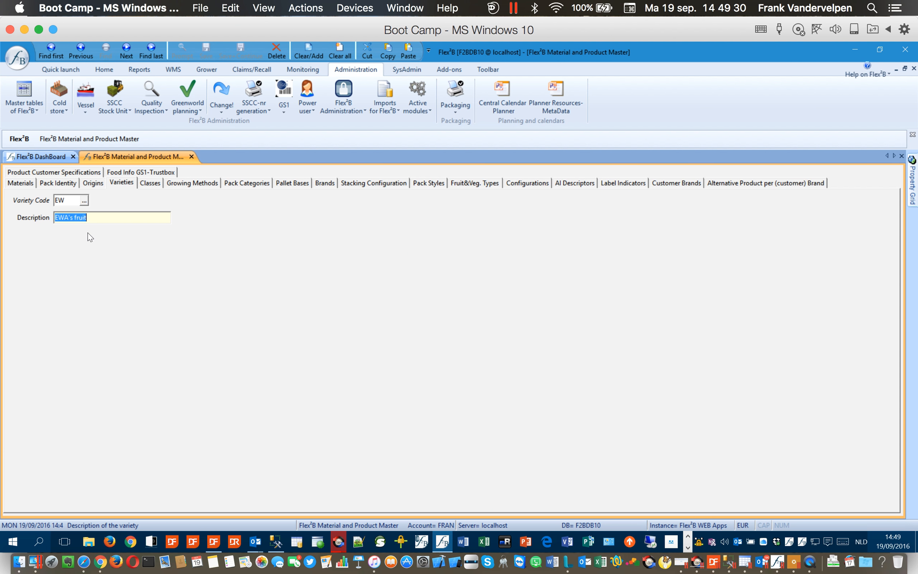
Check the existing material codes and start a new material with product code 111 and description "EWA'S FRUIT"
{"action": "left_click", "coordinate": [21, 183]}
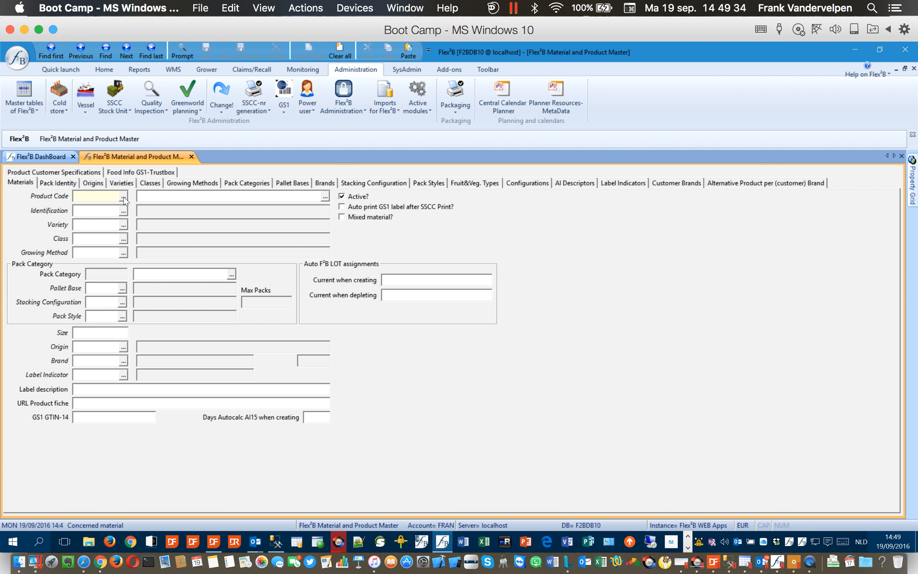
{"action": "left_click", "coordinate": [123, 196]}
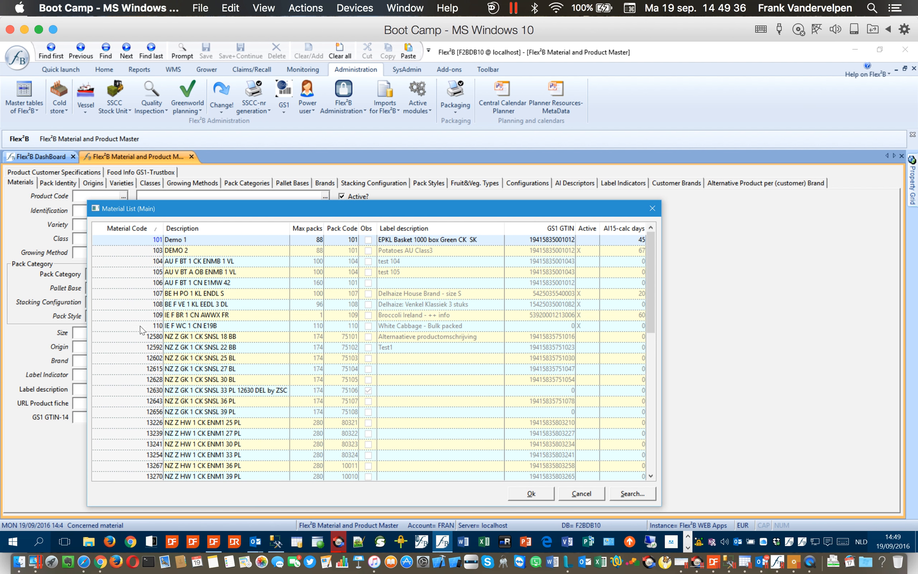
{"action": "left_click", "coordinate": [579, 494]}
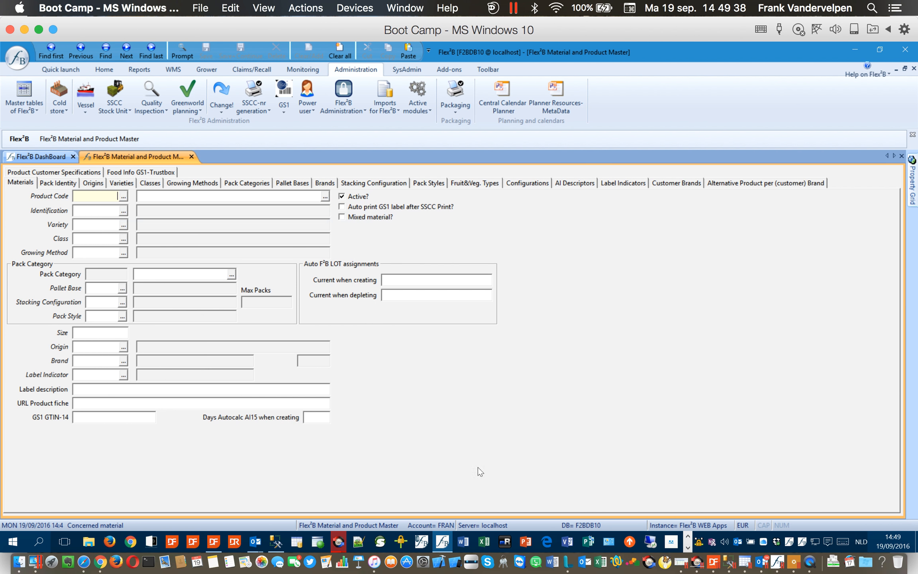
{"action": "type", "text": "111"}
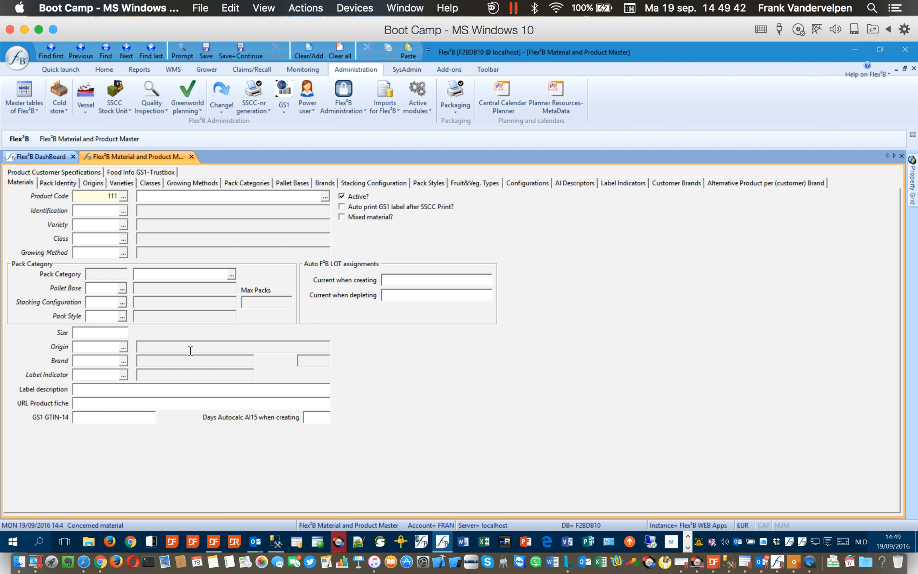
{"action": "key", "text": "Tab"}
{"action": "type", "text": "EWA'S FRUIT"}
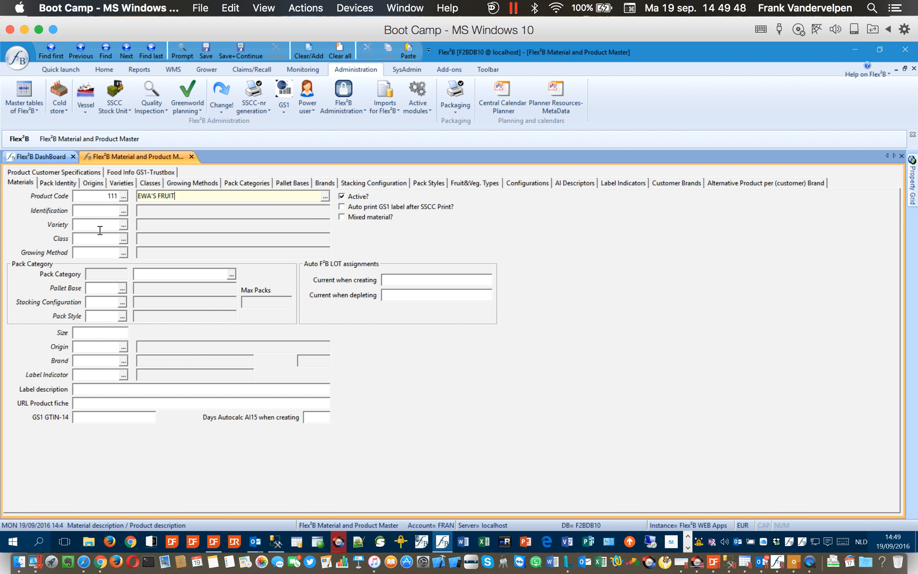
{"action": "left_click", "coordinate": [96, 212]}
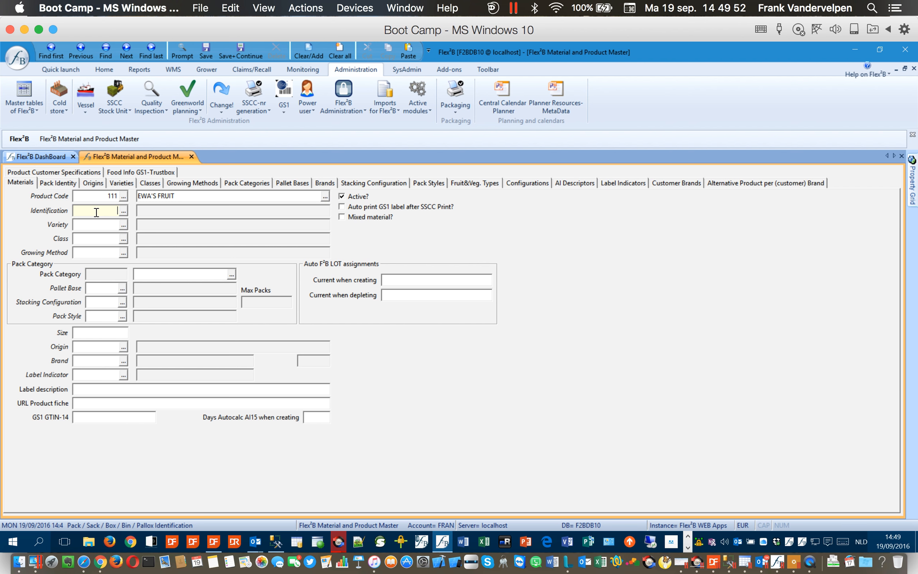
Start pack identity 111 with origin IE, brand F, variety EW, class 1 and growing method CN
{"action": "left_click", "coordinate": [58, 183]}
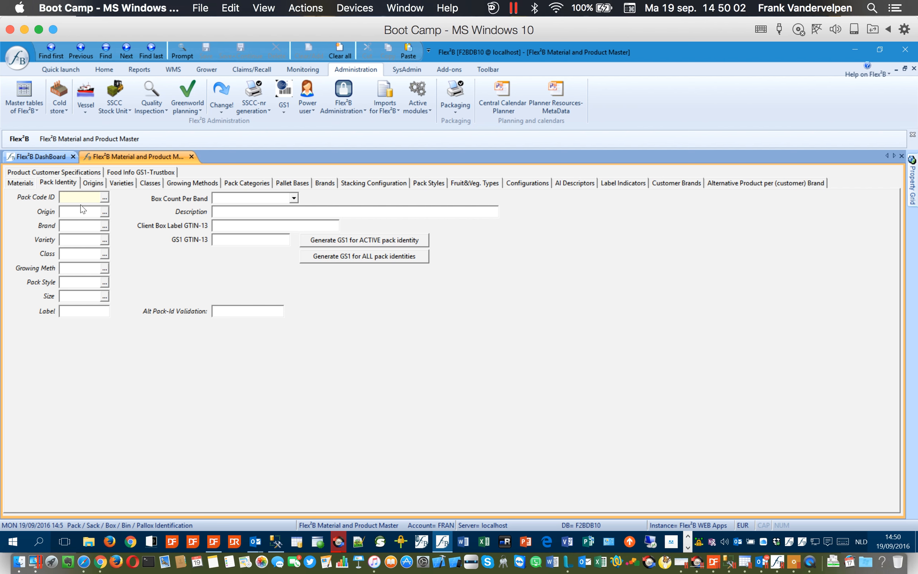
{"action": "type", "text": "111"}
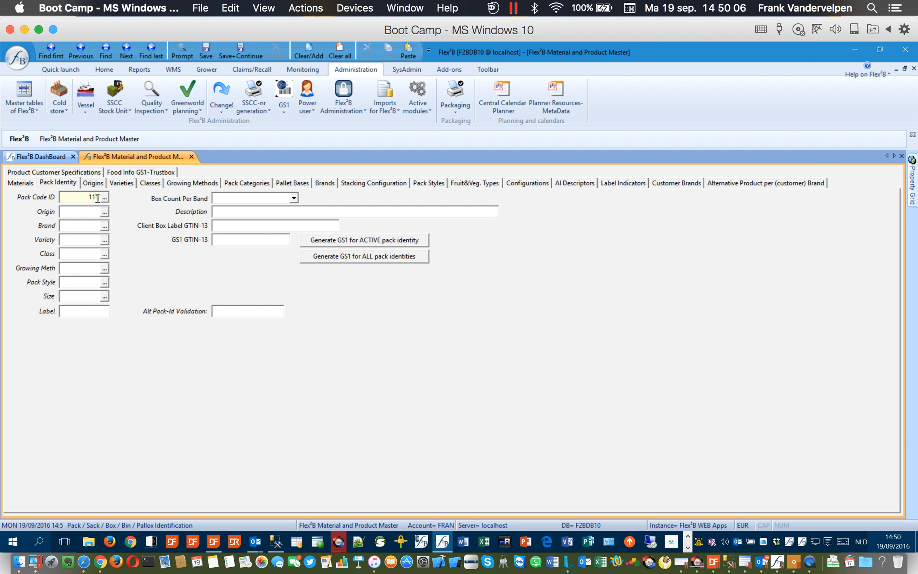
{"action": "left_click", "coordinate": [95, 213]}
{"action": "type", "text": "IE"}
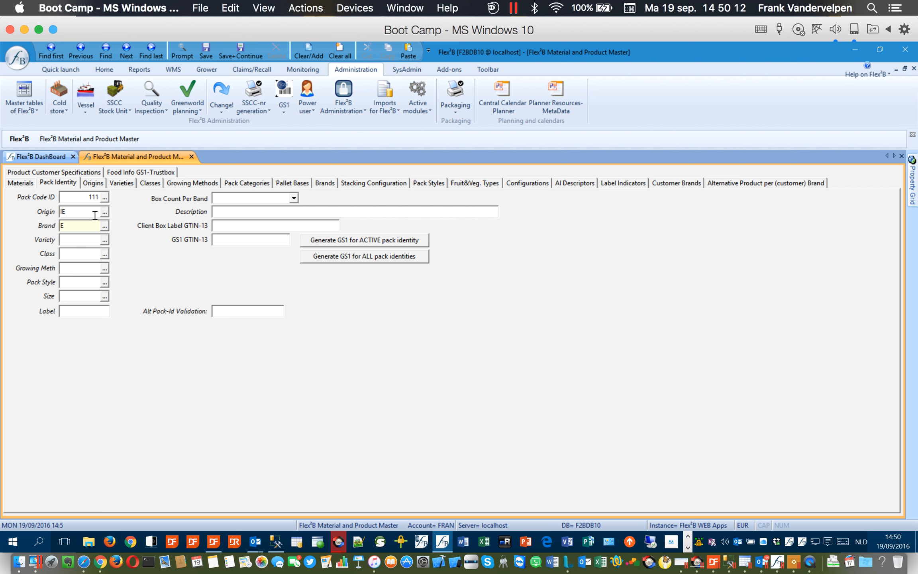
{"action": "type", "text": "F"}
{"action": "key", "text": "Tab"}
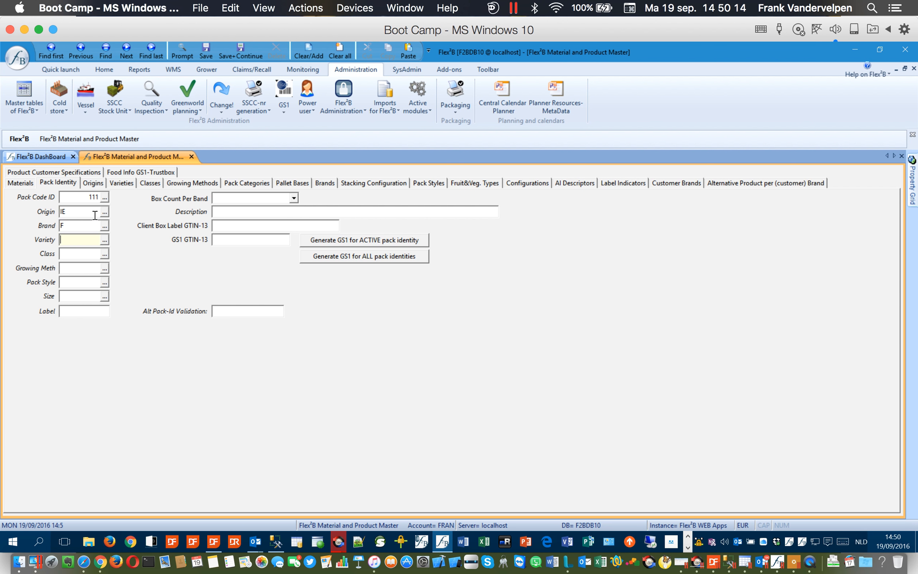
{"action": "type", "text": "EW"}
{"action": "type", "text": "1"}
{"action": "key", "text": "Tab"}
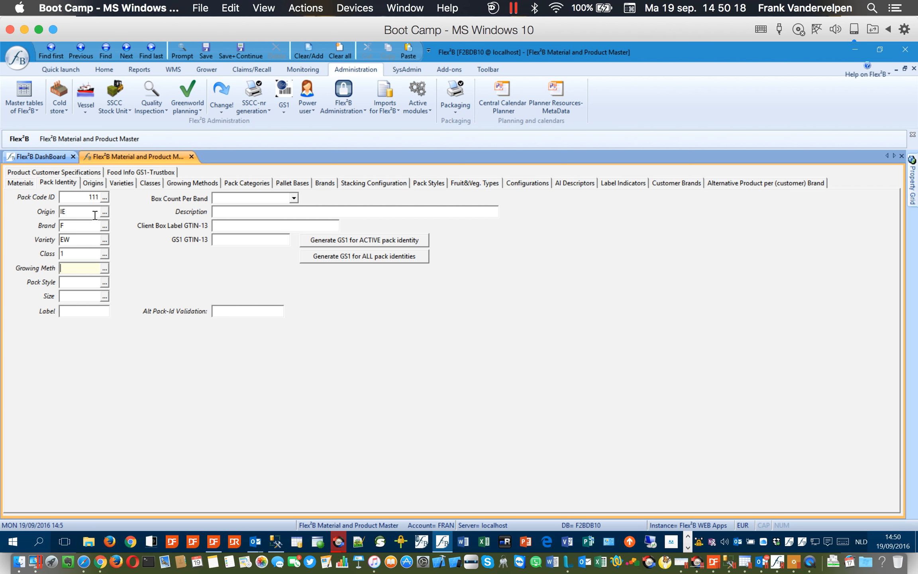
{"action": "type", "text": "CN"}
{"action": "key", "text": "Tab"}
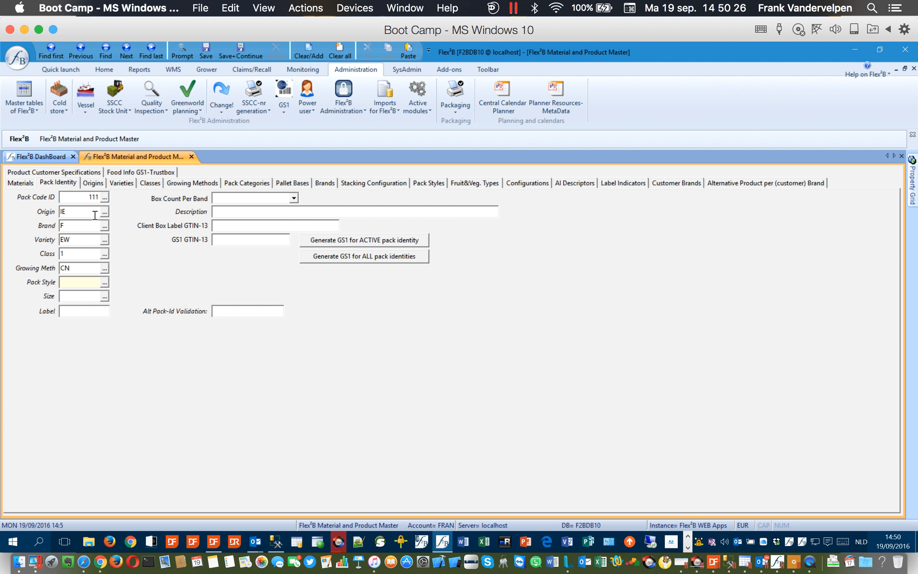
Set the pack identity's pack style to 1B (Eur Packaging Basket 1000) and its size to XL
{"action": "left_click", "coordinate": [106, 283]}
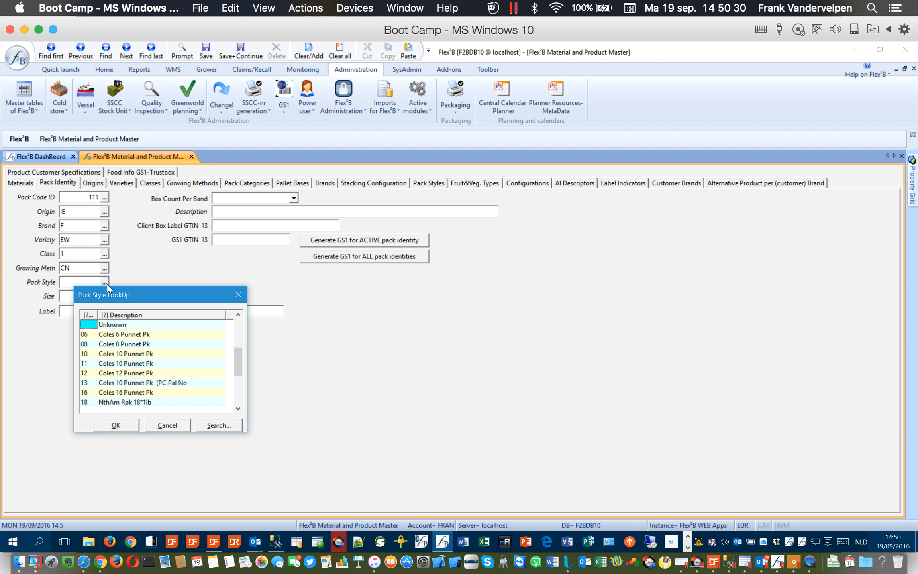
{"action": "key", "text": "Page_Down"}
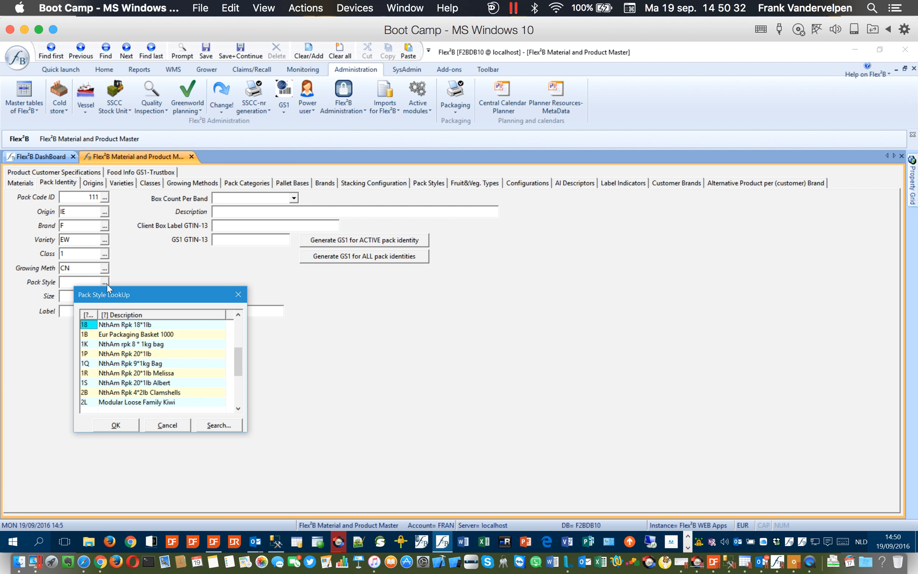
{"action": "key", "text": "Down"}
{"action": "key", "text": "Return"}
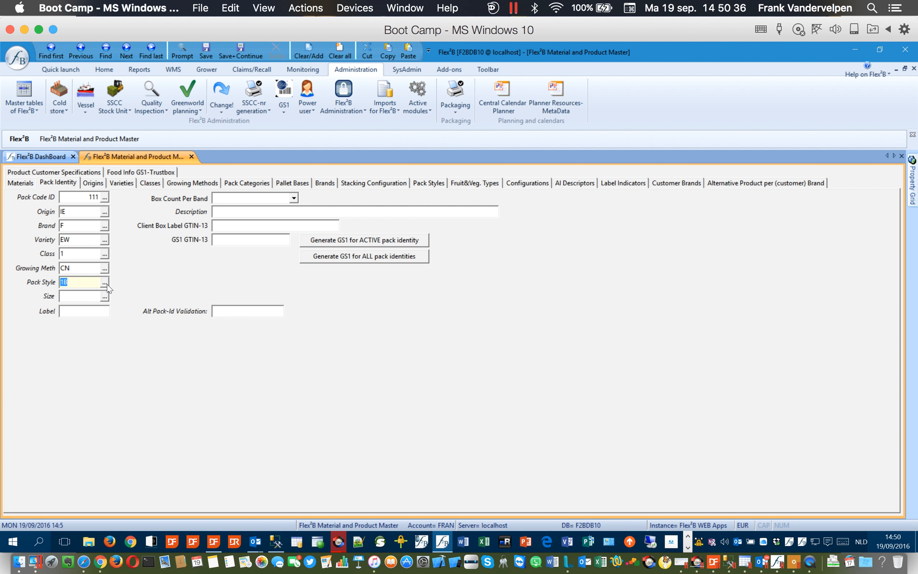
{"action": "left_click", "coordinate": [80, 296]}
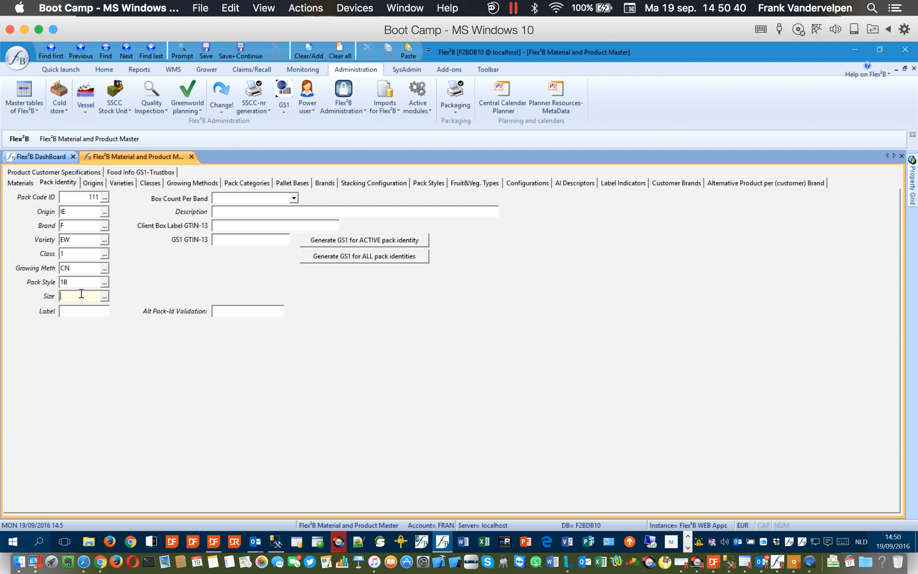
{"action": "type", "text": "XL"}
{"action": "left_click", "coordinate": [81, 313]}
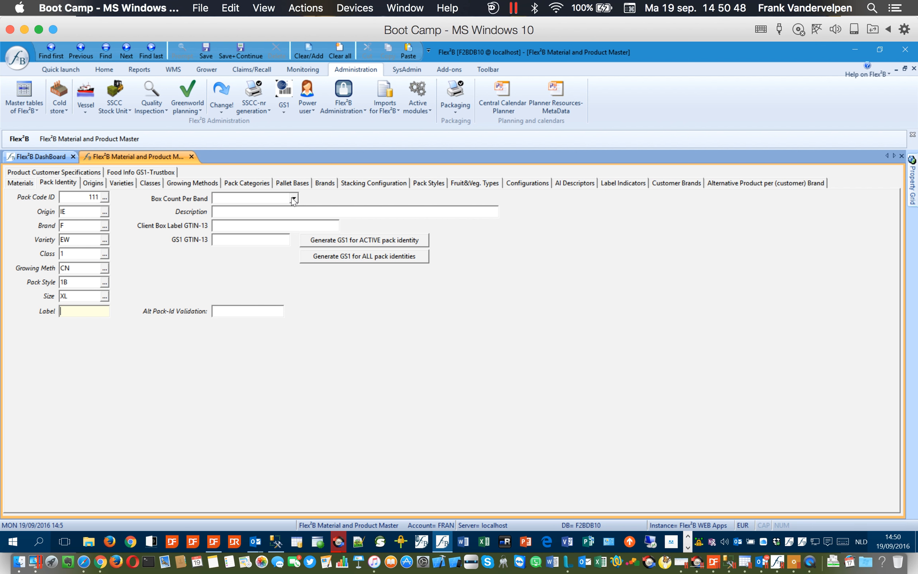
Enter "EWA's very tasty fruit" as the pack identity's description and try to save the record
{"action": "left_click", "coordinate": [271, 213]}
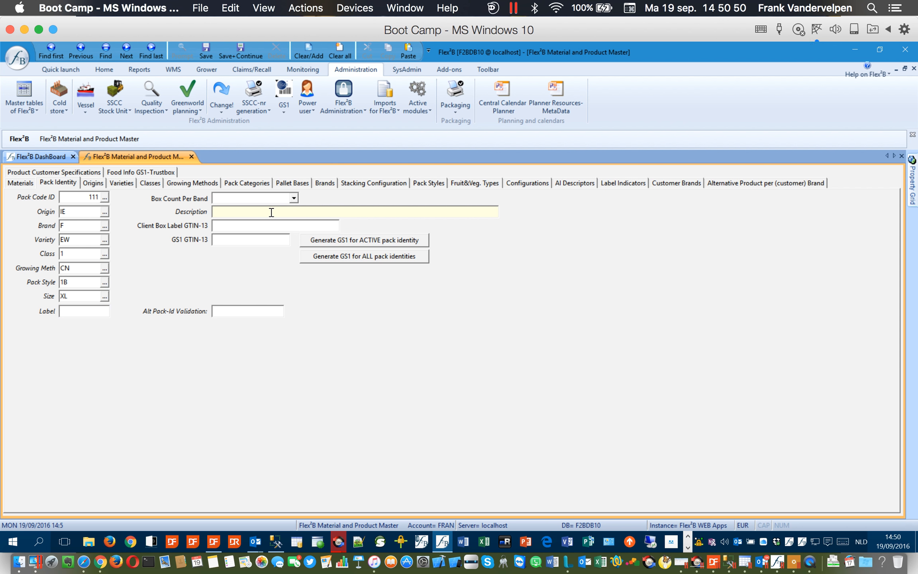
{"action": "type", "text": "EWA's very tasty frui"}
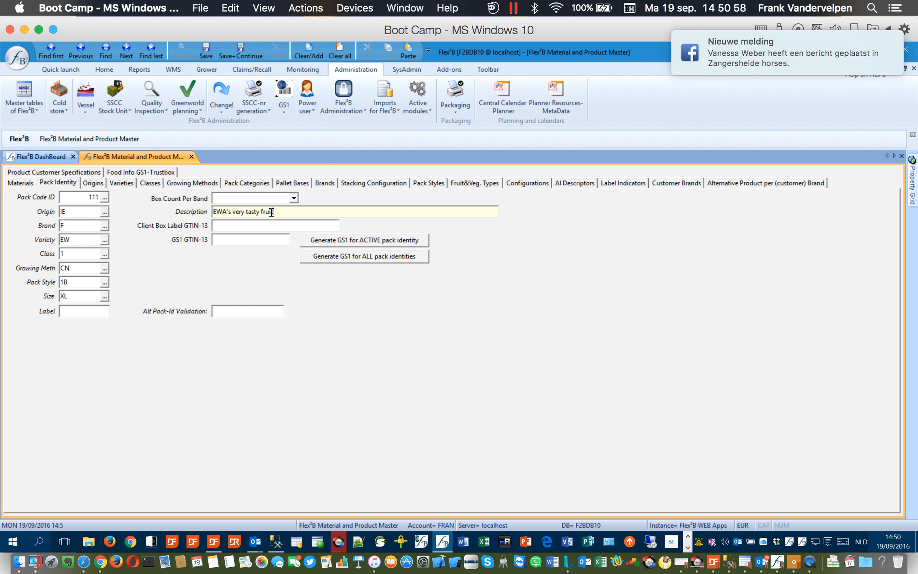
{"action": "type", "text": "t"}
{"action": "left_click", "coordinate": [251, 228]}
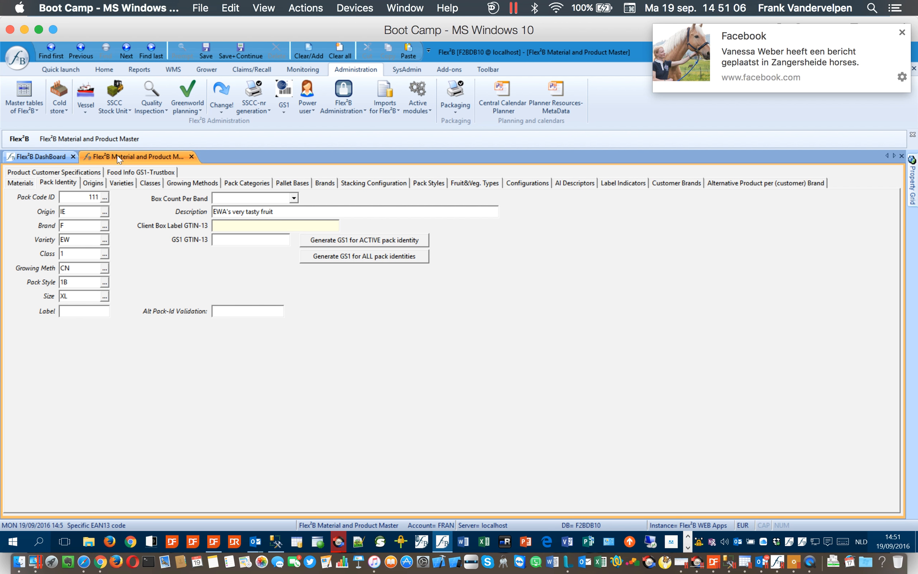
{"action": "left_click", "coordinate": [239, 55]}
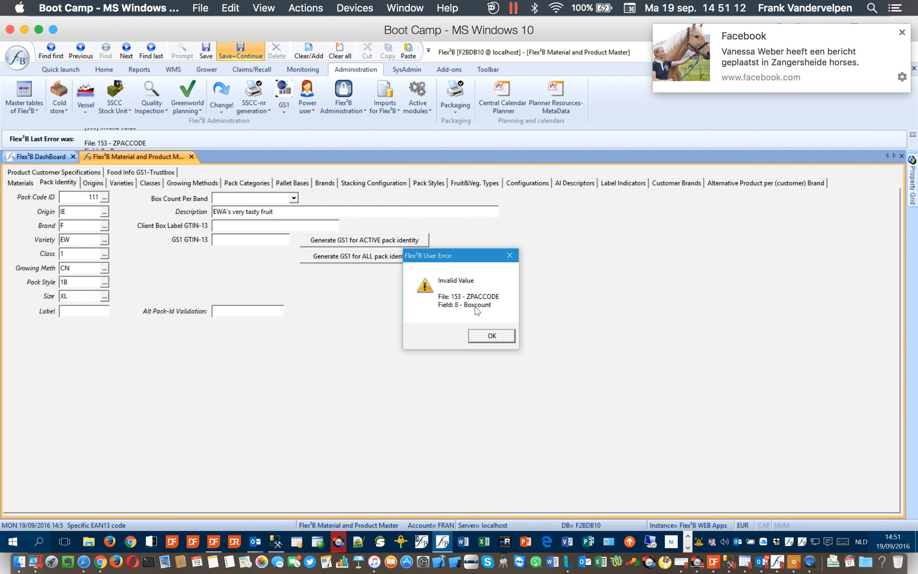
Set the box count per band to One Box and save the pack identity record
{"action": "left_click", "coordinate": [485, 337]}
{"action": "left_click", "coordinate": [295, 198]}
{"action": "left_click", "coordinate": [281, 208]}
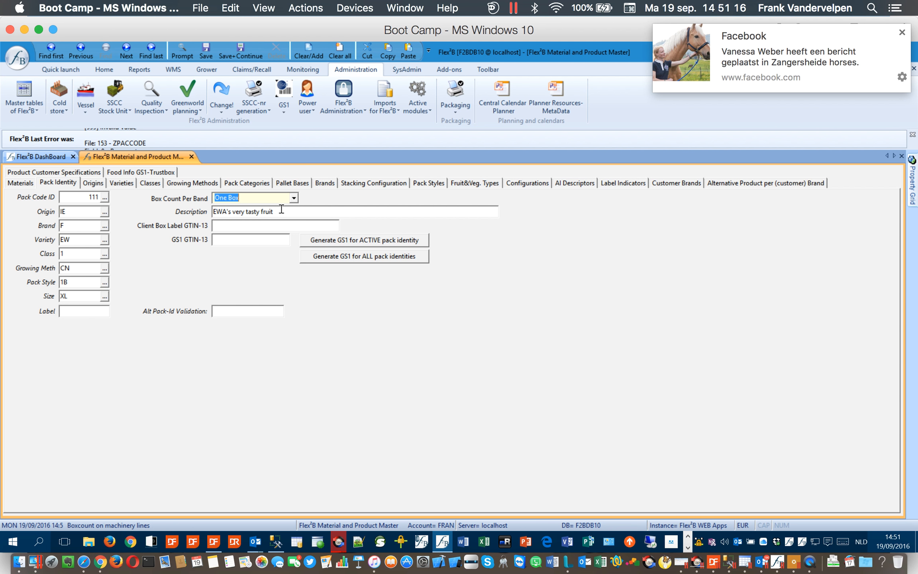
{"action": "left_click", "coordinate": [244, 46]}
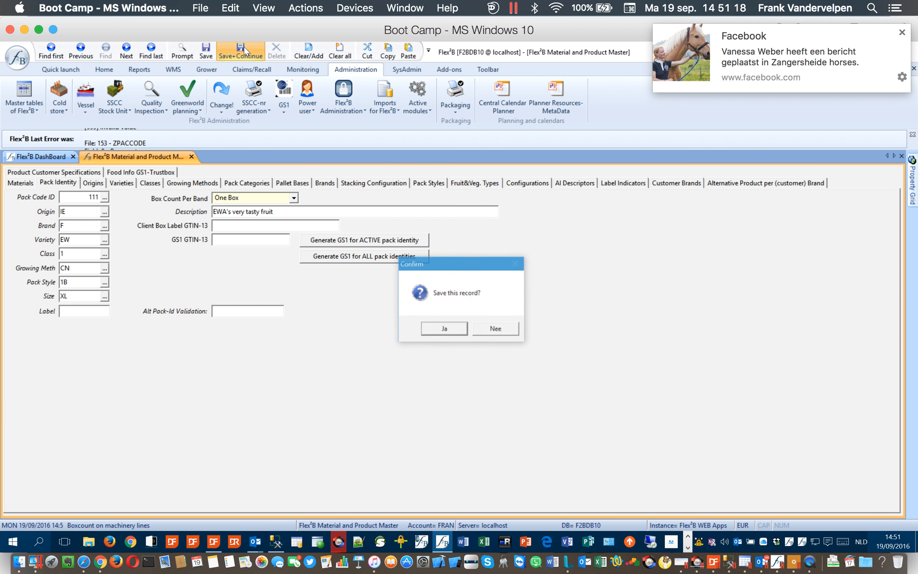
{"action": "left_click", "coordinate": [446, 329]}
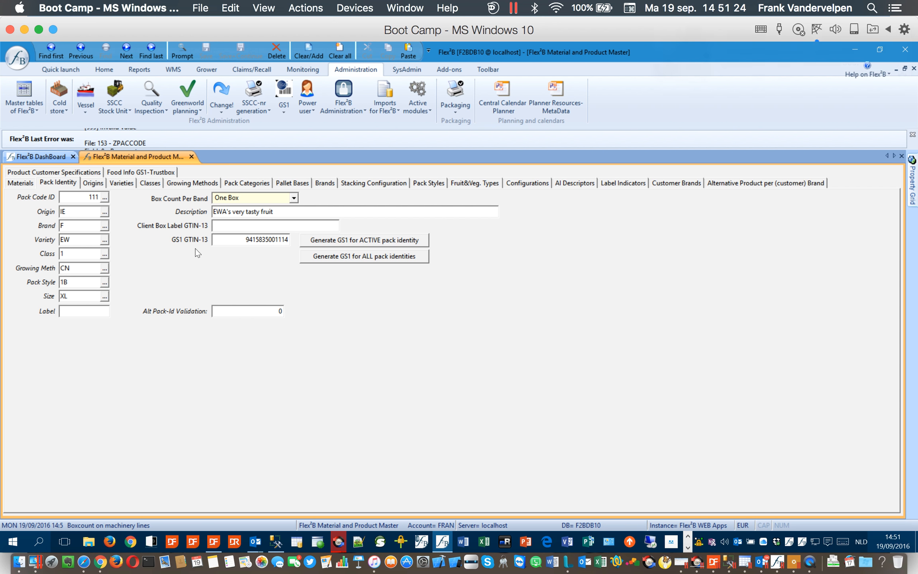
{"action": "left_click_drag", "start_coordinate": [246, 239], "coordinate": [270, 241]}
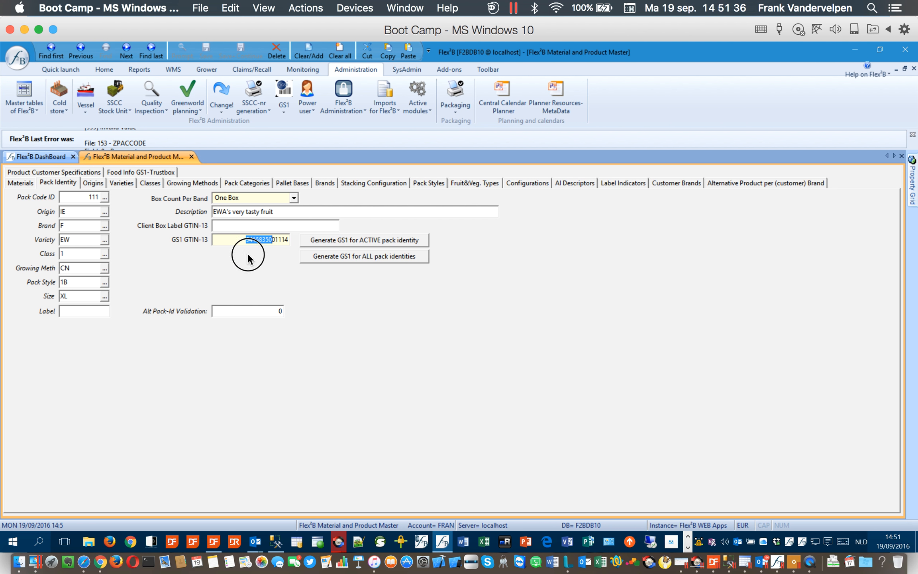
{"action": "left_click", "coordinate": [238, 240]}
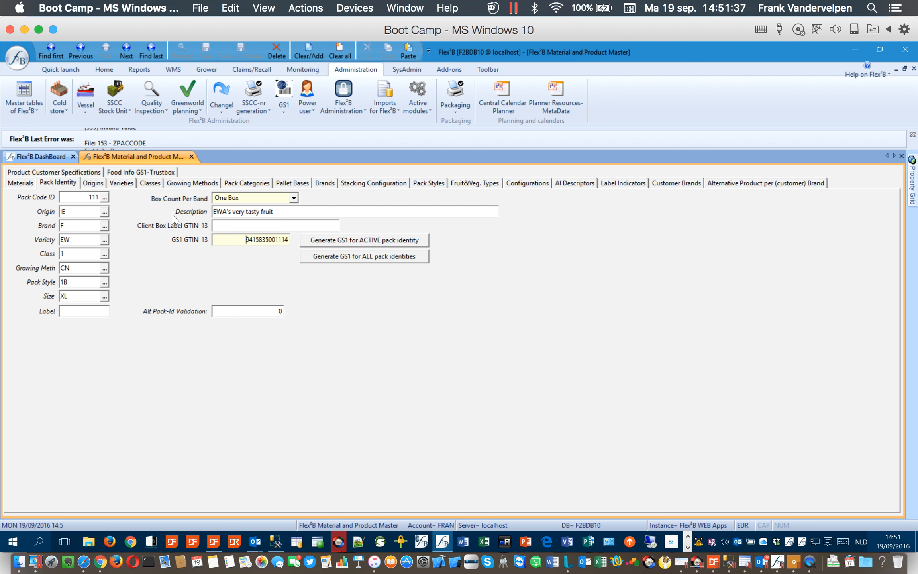
{"action": "left_click", "coordinate": [68, 156]}
{"action": "left_click", "coordinate": [115, 158]}
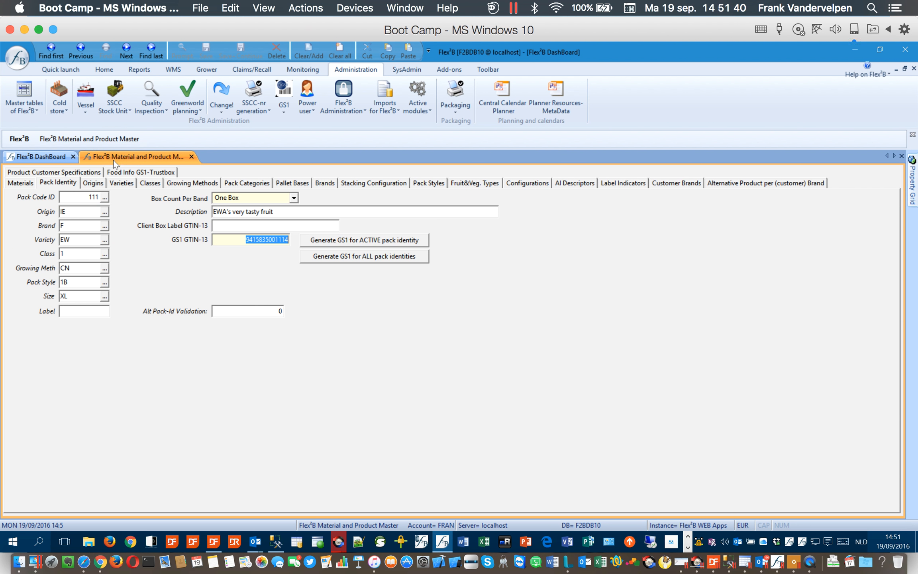
On the material record for product 111, enter identification 111, variety EW, class 1 and growing method CN
{"action": "left_click", "coordinate": [16, 183]}
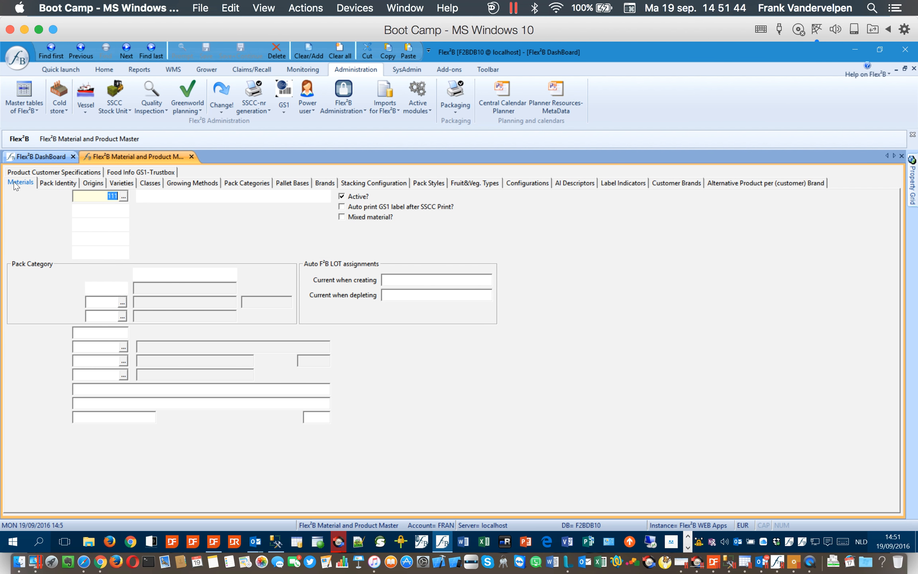
{"action": "left_click", "coordinate": [79, 209]}
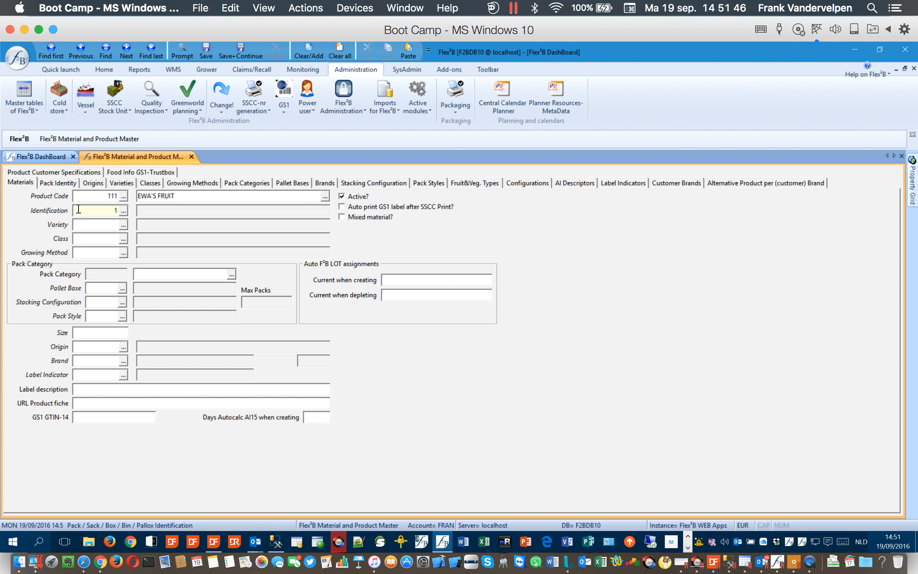
{"action": "type", "text": "111"}
{"action": "key", "text": "Tab"}
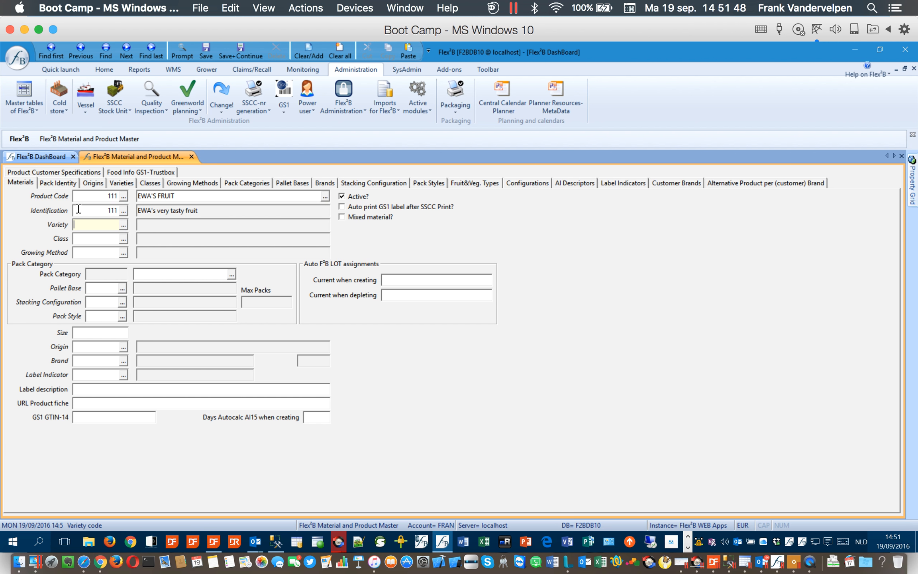
{"action": "type", "text": "EW"}
{"action": "key", "text": "Tab"}
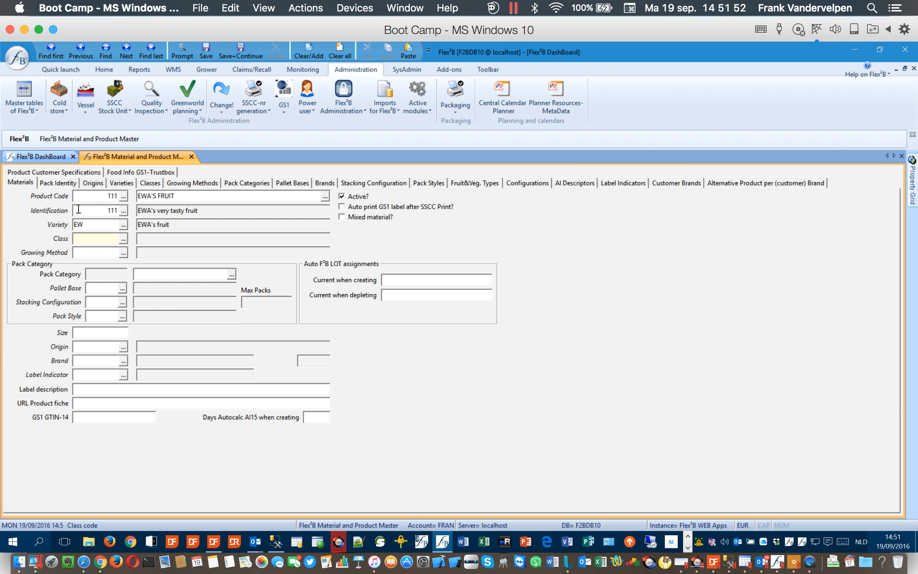
{"action": "type", "text": "1"}
{"action": "key", "text": "Tab"}
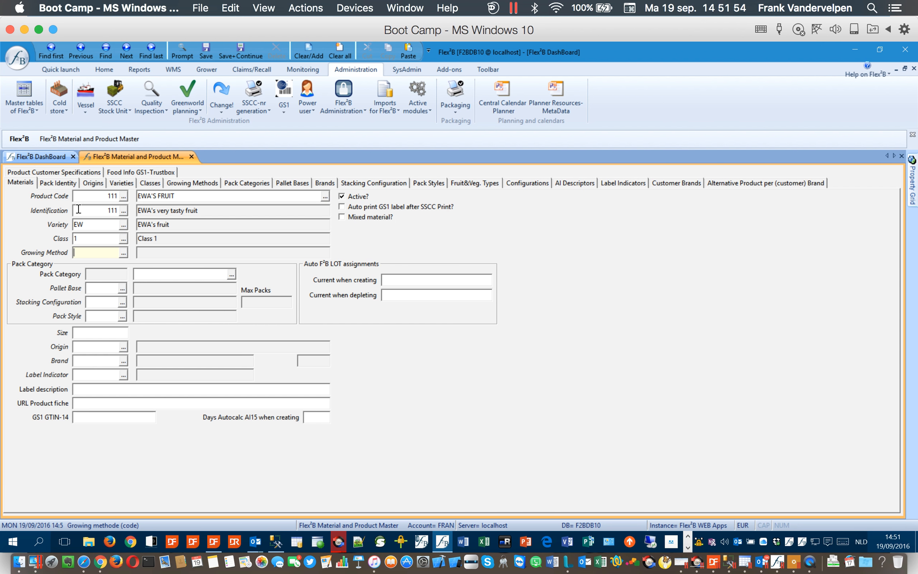
{"action": "type", "text": "CN"}
{"action": "key", "text": "Tab"}
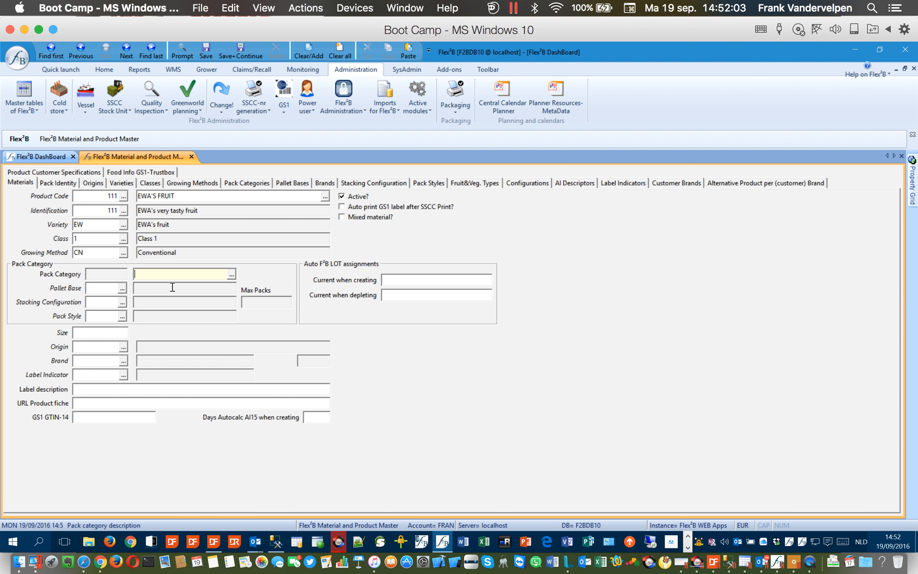
Set the material's pack category to C1BF (Container 1 Extra Bin Fil) from the pack category lookup
{"action": "left_click", "coordinate": [232, 274]}
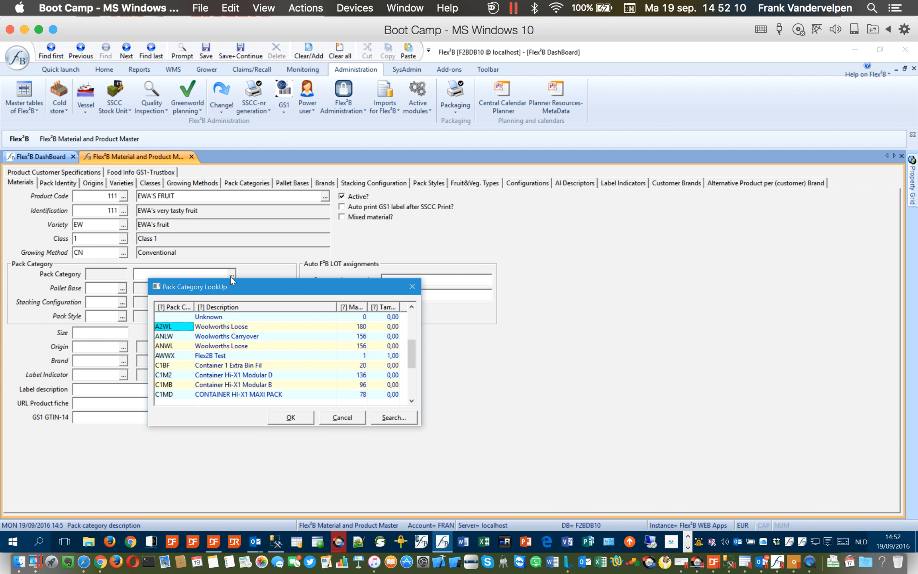
{"action": "key", "text": "Down"}
{"action": "key", "text": "Down"}
{"action": "key", "text": "Down"}
{"action": "key", "text": "Down"}
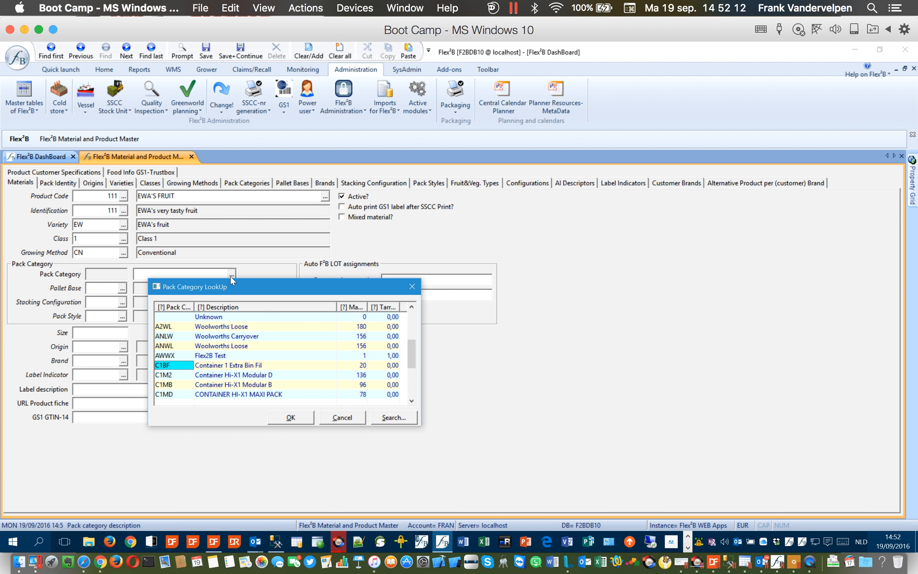
{"action": "key", "text": "Return"}
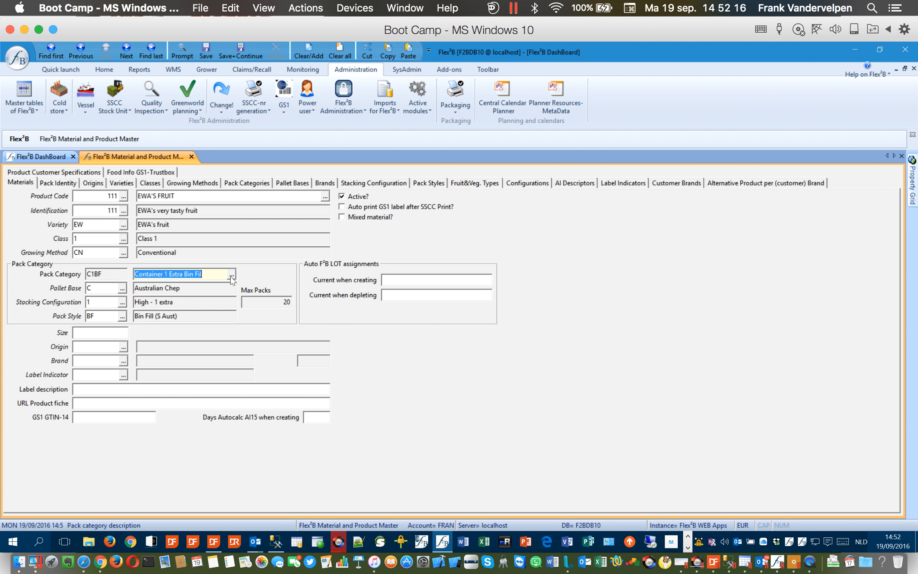
Set the material's size to XL, its origin to IE and its brand to F
{"action": "left_click", "coordinate": [112, 333]}
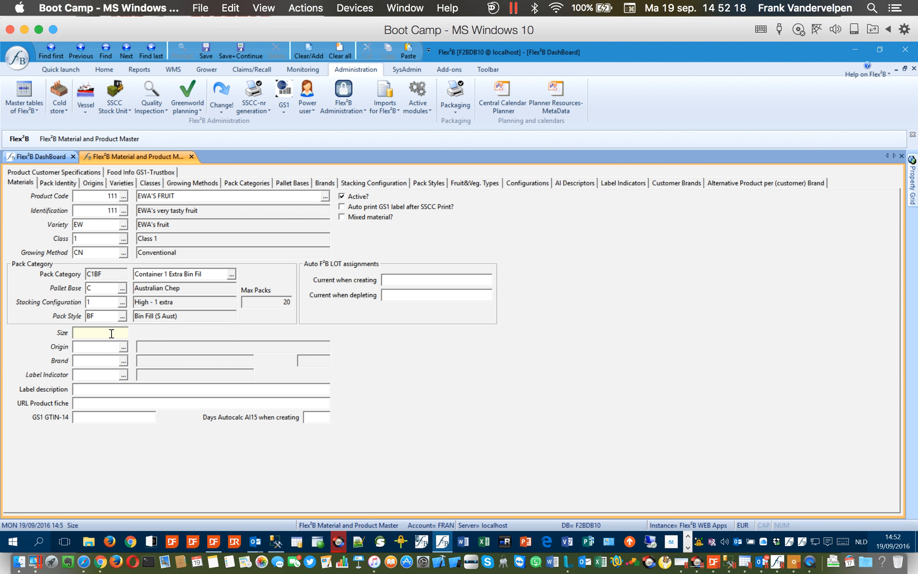
{"action": "type", "text": "XL"}
{"action": "key", "text": "Tab"}
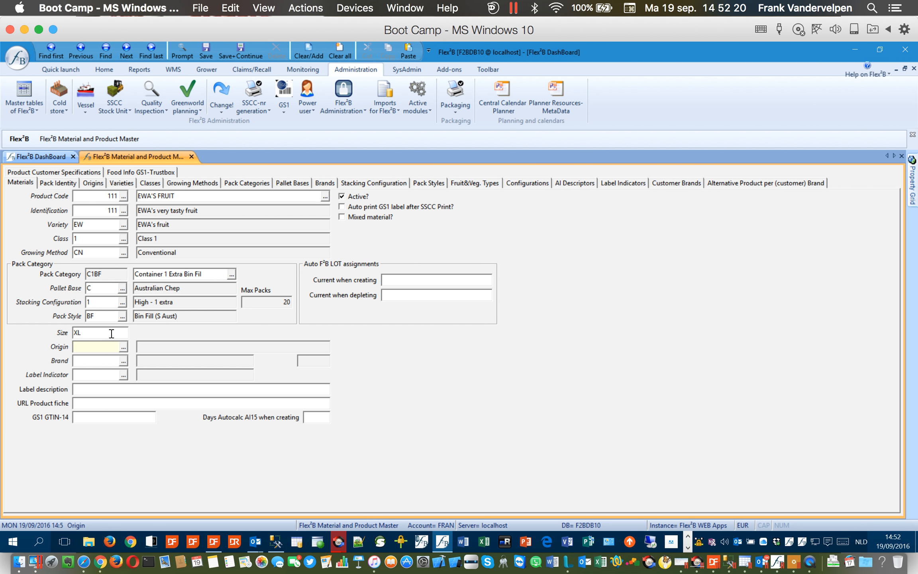
{"action": "type", "text": "IE"}
{"action": "key", "text": "Tab"}
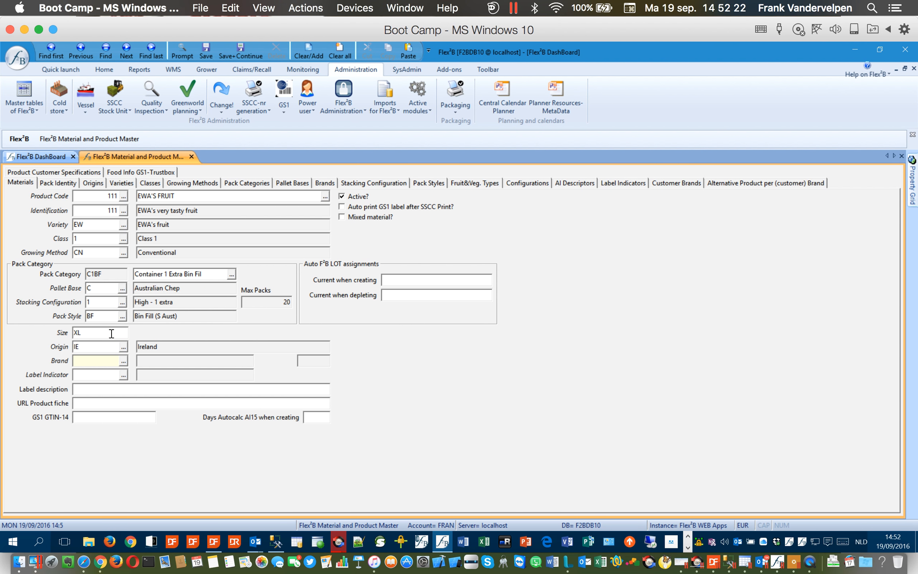
{"action": "type", "text": "F"}
{"action": "key", "text": "Tab"}
{"action": "left_click", "coordinate": [112, 333]}
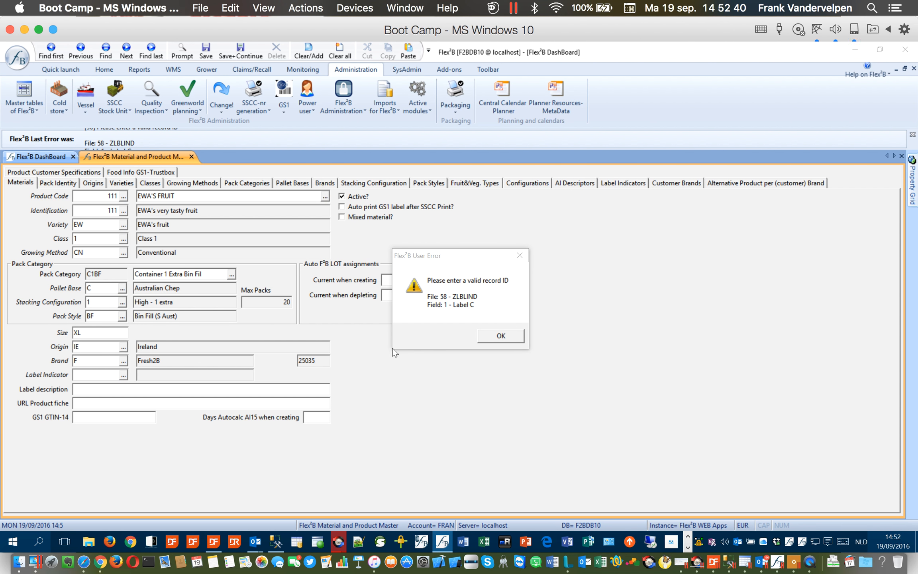
{"action": "key", "text": "super+Tab"}
{"action": "left_click", "coordinate": [488, 336]}
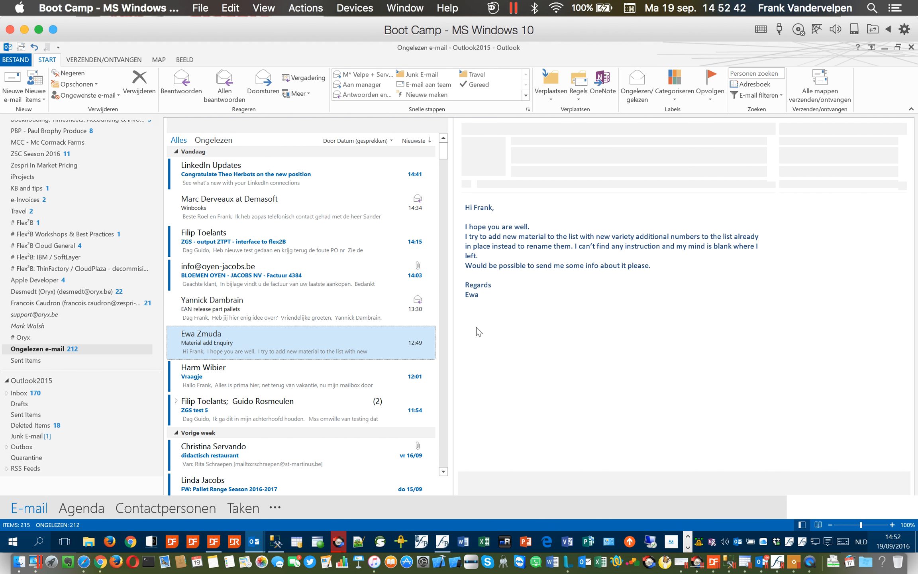
{"action": "left_click", "coordinate": [442, 541]}
Dismiss the error, set the material's label indicator to "Not defined label" and save the material record
{"action": "left_click", "coordinate": [484, 339]}
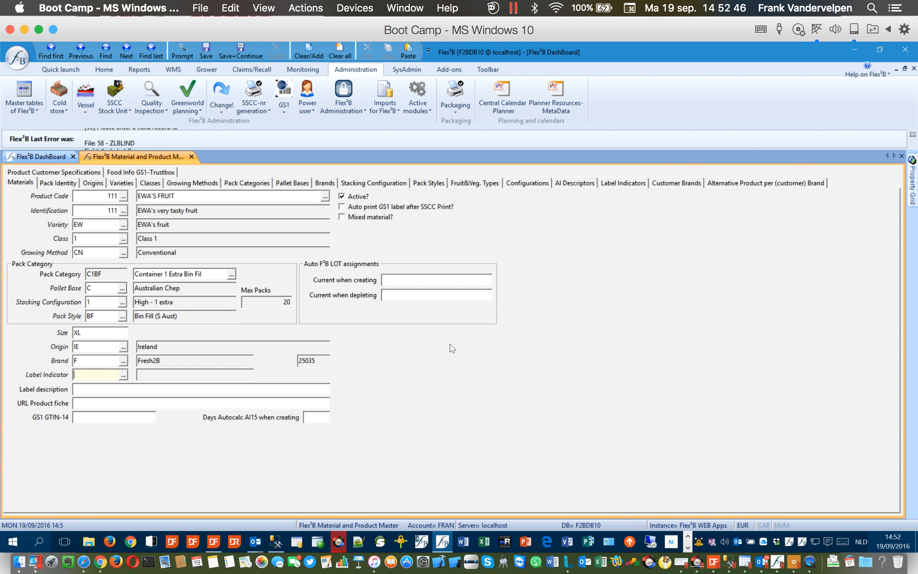
{"action": "left_click", "coordinate": [123, 375]}
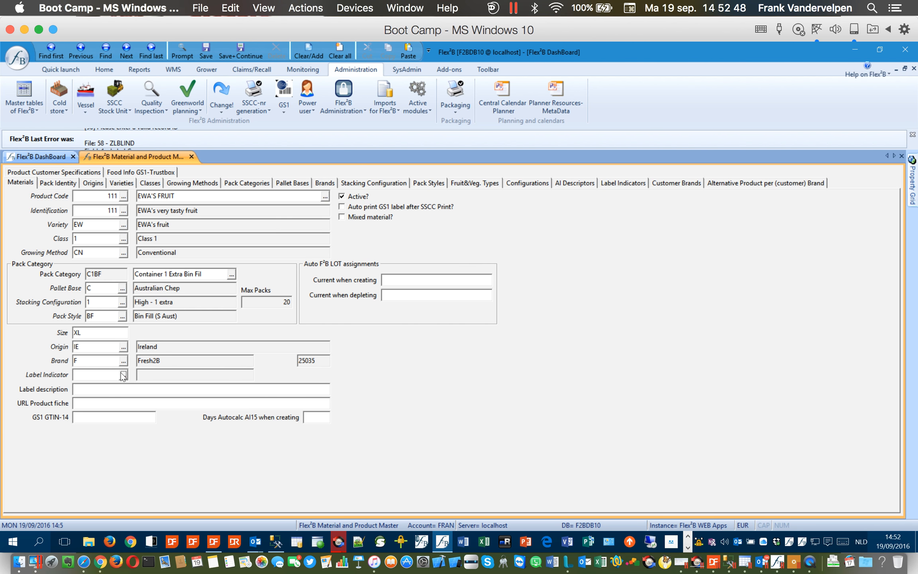
{"action": "double_click", "coordinate": [115, 414]}
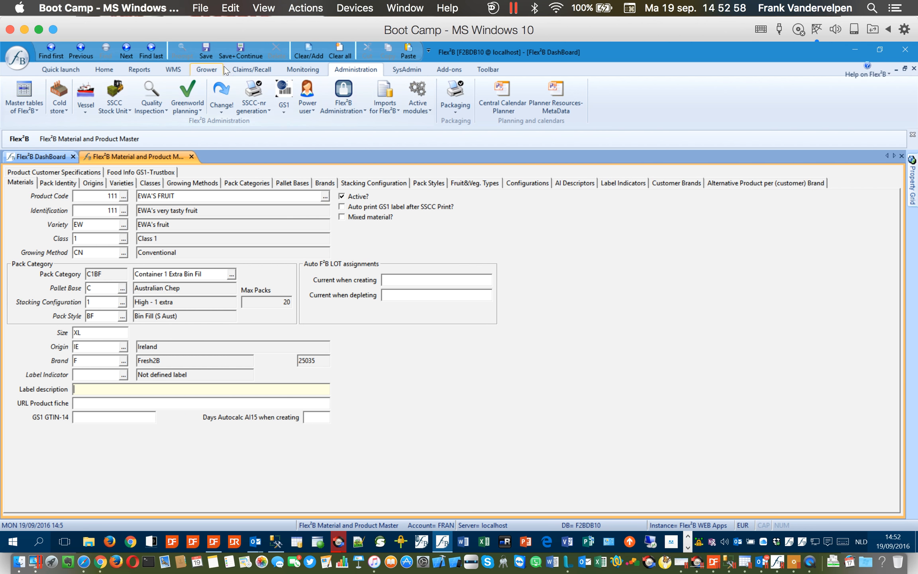
{"action": "left_click", "coordinate": [237, 54]}
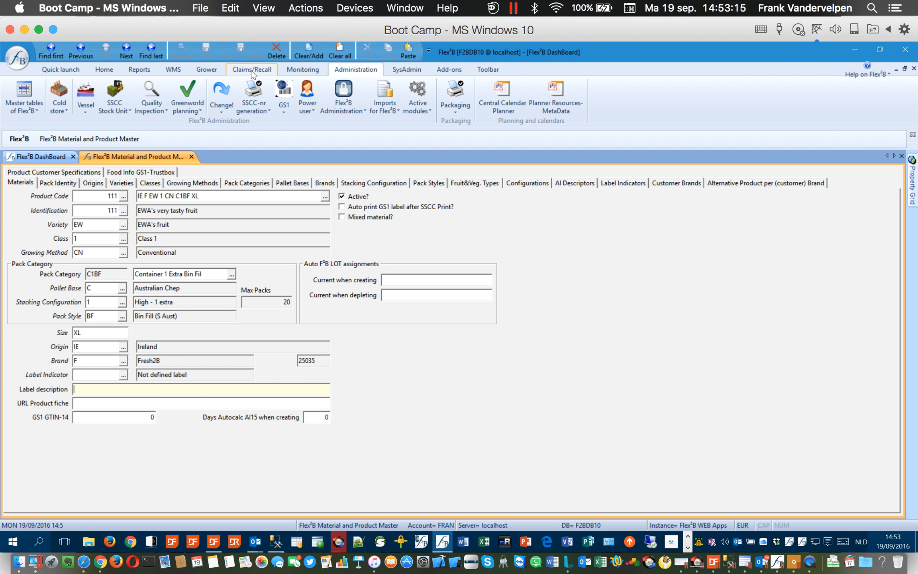
Open order creation from the dashboard and enter the order number for a new order
{"action": "left_click", "coordinate": [50, 156]}
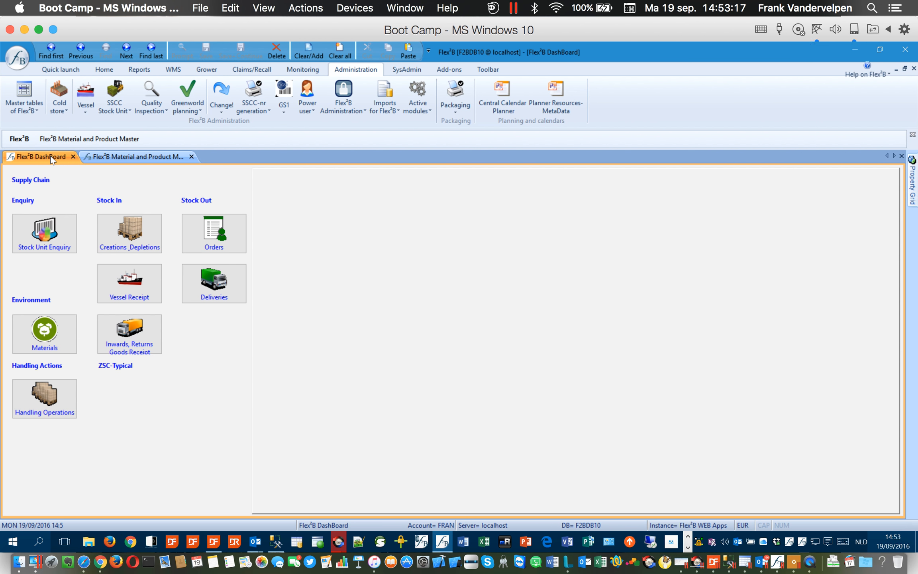
{"action": "left_click", "coordinate": [210, 234]}
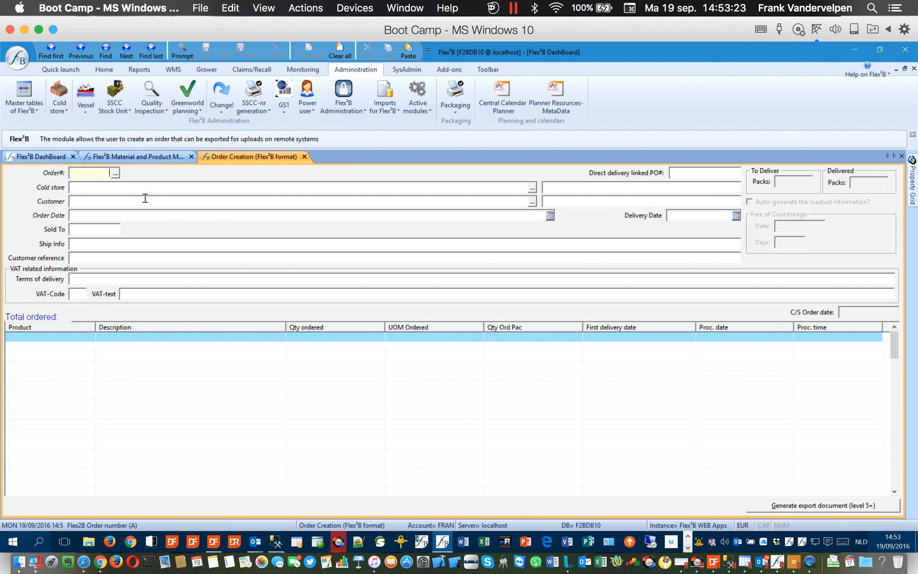
{"action": "type", "text": "20160005"}
{"action": "key", "text": "Tab"}
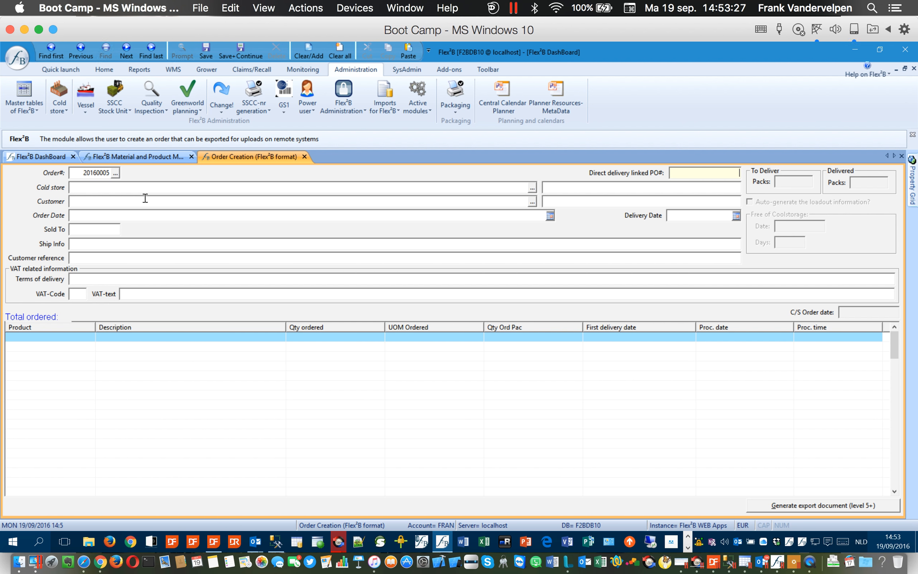
{"action": "key", "text": "Tab"}
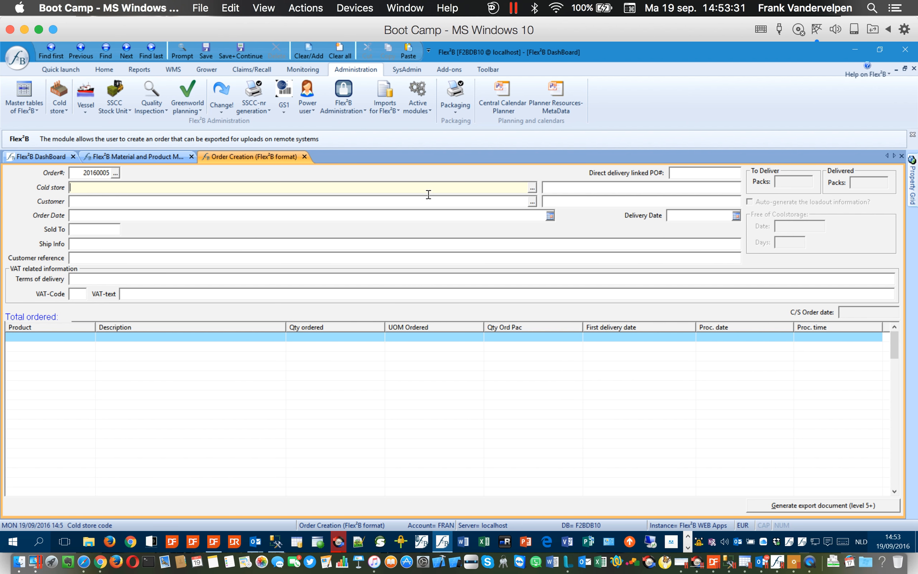
Set the order's cold store to TEST (Test Plant) by finding it by name
{"action": "left_click", "coordinate": [553, 192]}
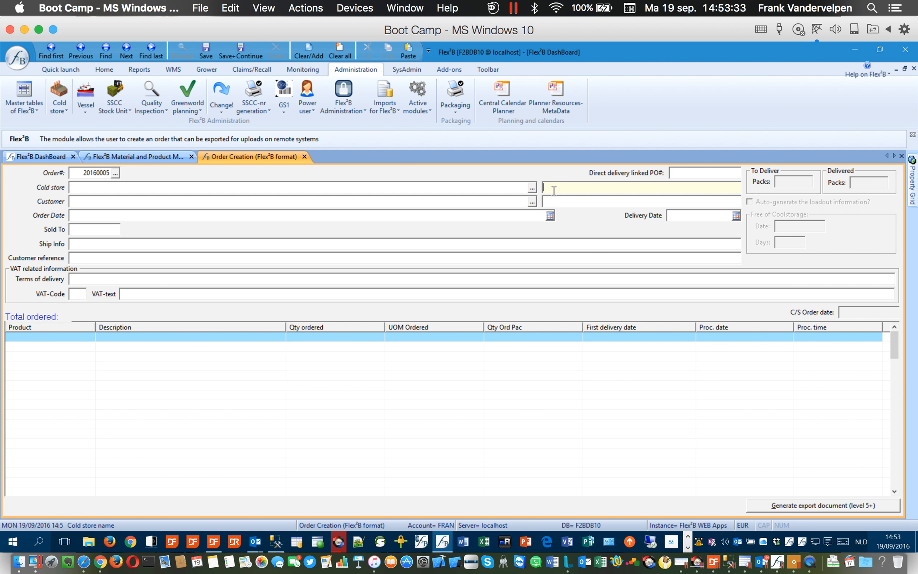
{"action": "type", "text": "TESTCO"}
{"action": "left_click", "coordinate": [560, 186]}
{"action": "key", "text": "BackSpace"}
{"action": "key", "text": "Return"}
{"action": "left_click", "coordinate": [514, 204]}
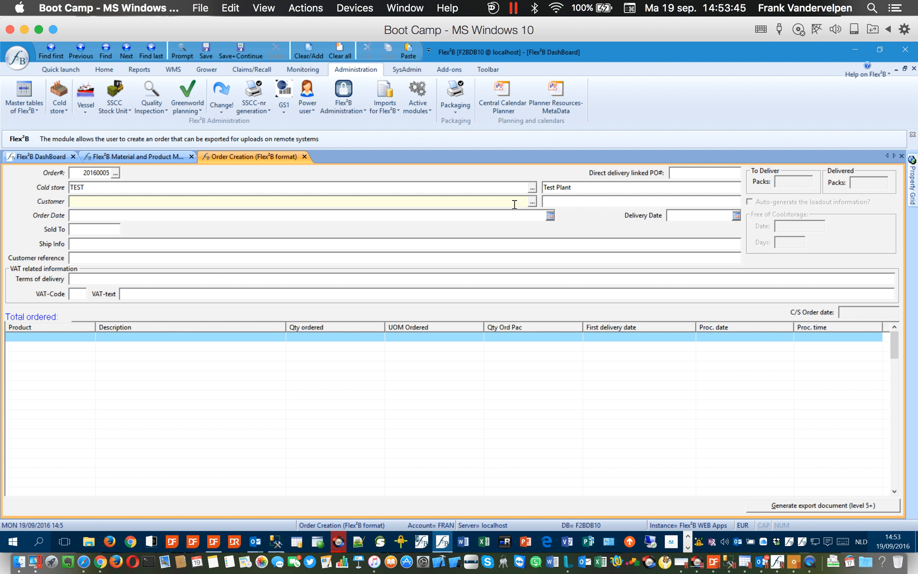
Find the customers named Tesco and choose Tesco Ireland Ltd. as the order's customer
{"action": "left_click", "coordinate": [572, 203]}
{"action": "type", "text": "Tesco"}
{"action": "key", "text": "Return"}
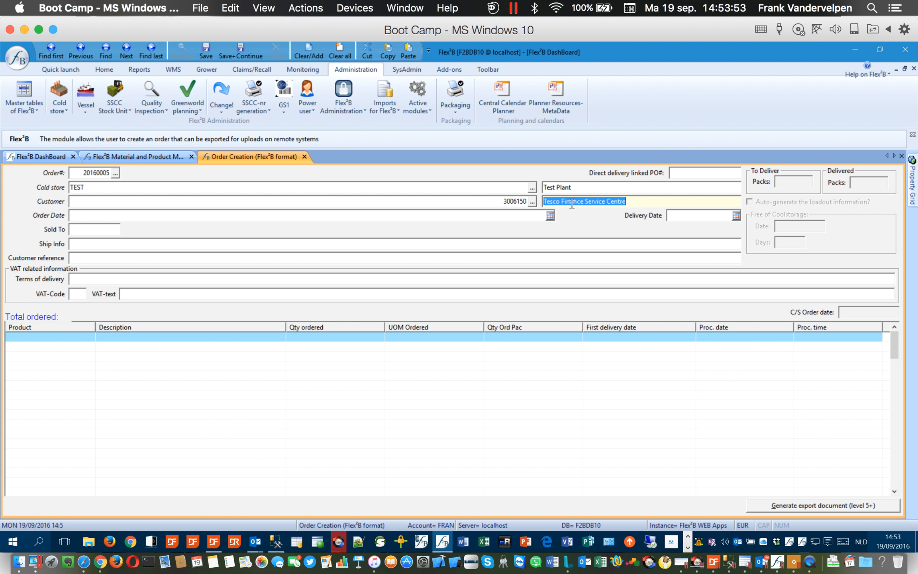
{"action": "key", "text": "F8"}
{"action": "key", "text": "F8"}
{"action": "key", "text": "F8"}
Set the order date to 20/09/2016 and the delivery date to 21/09/2016
{"action": "right_click", "coordinate": [501, 219]}
{"action": "right_click", "coordinate": [493, 219]}
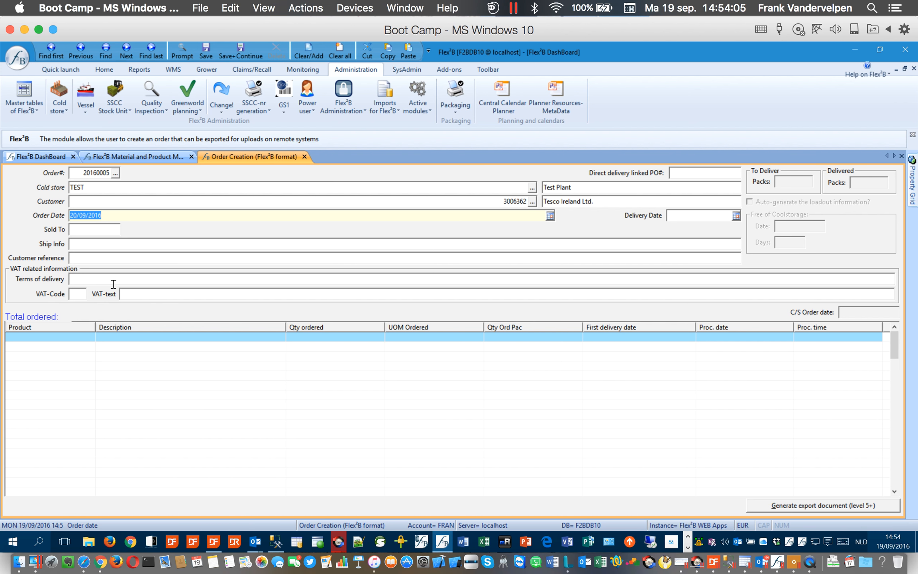
{"action": "left_click", "coordinate": [736, 215]}
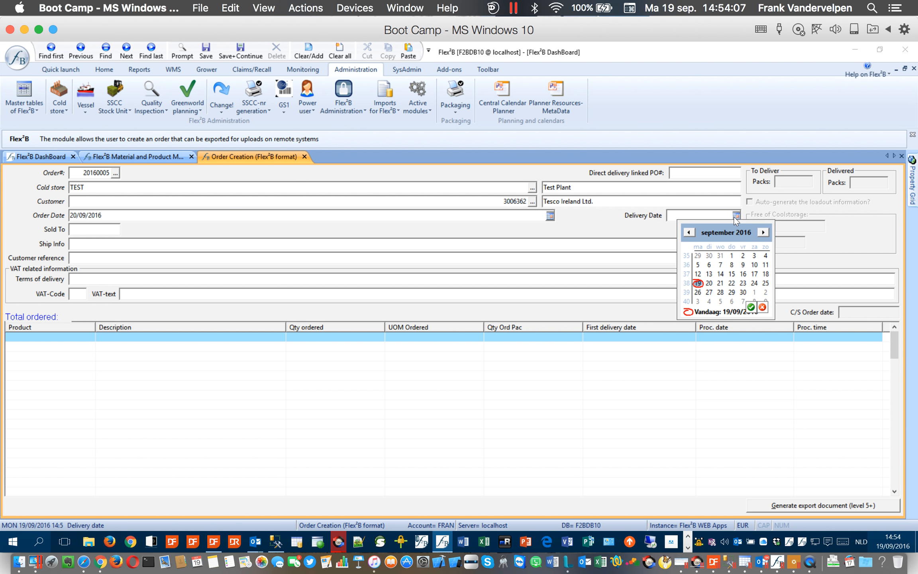
{"action": "left_click", "coordinate": [717, 283]}
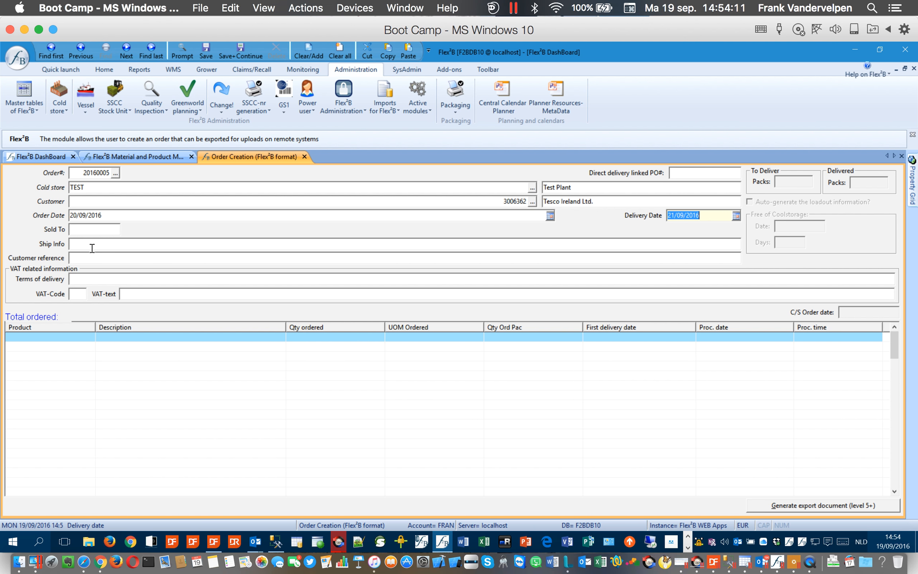
Add an order line for product 111 with a quantity of 10 pallets (PAL)
{"action": "left_click", "coordinate": [79, 338]}
{"action": "left_click", "coordinate": [424, 329]}
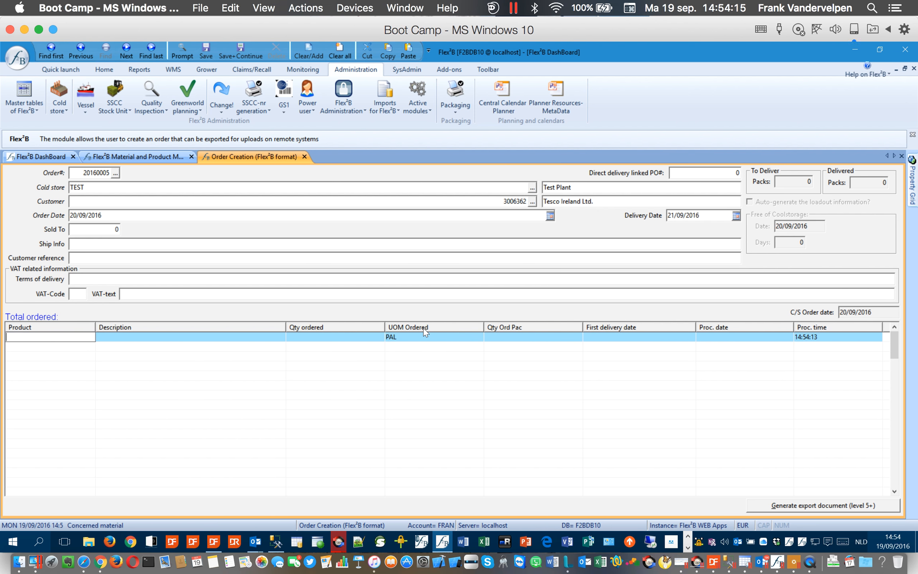
{"action": "type", "text": "111"}
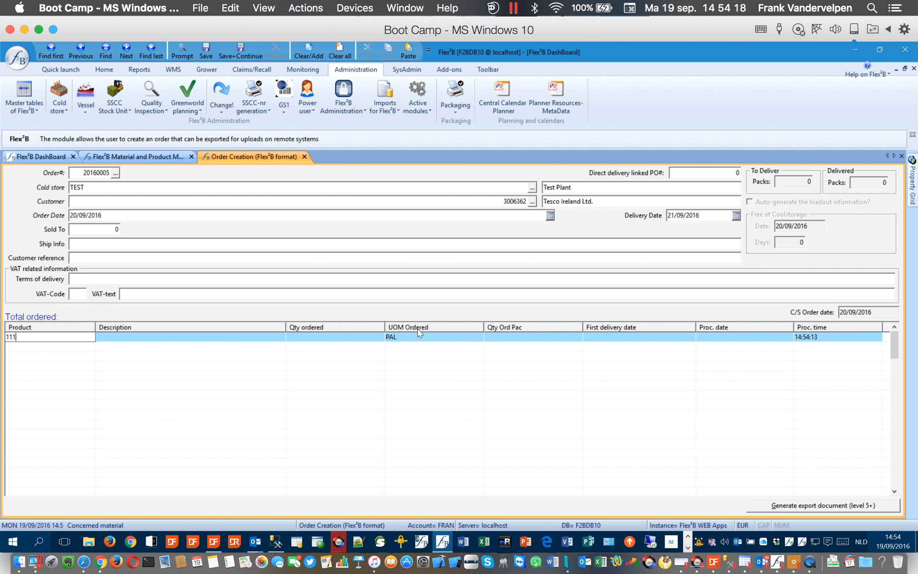
{"action": "key", "text": "Tab"}
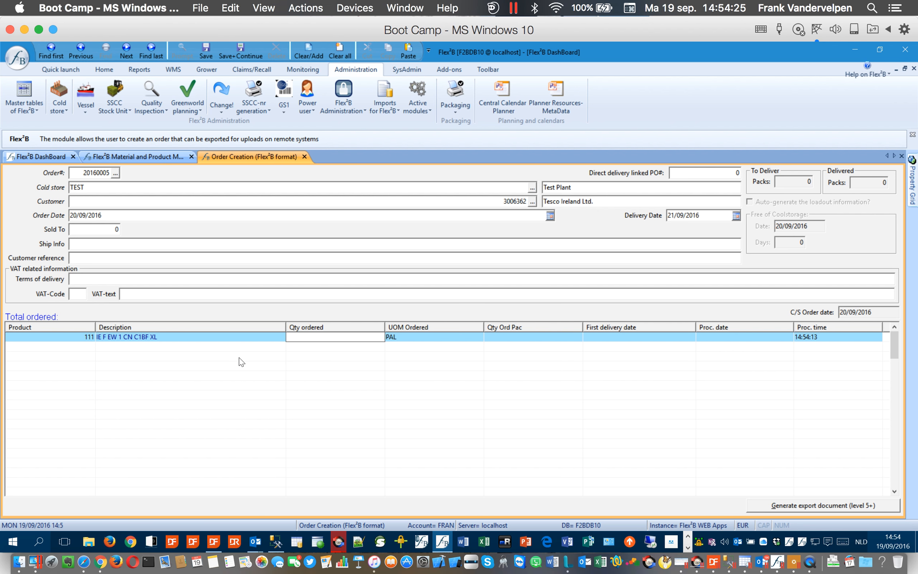
{"action": "type", "text": "10"}
{"action": "key", "text": "Tab"}
{"action": "key", "text": "Tab"}
{"action": "key", "text": "Tab"}
{"action": "key", "text": "Tab"}
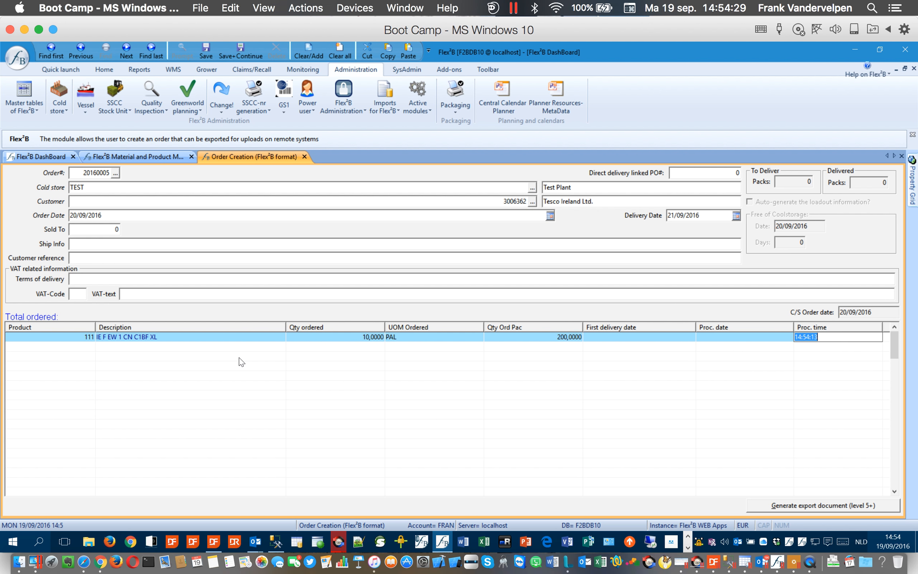
{"action": "key", "text": "Tab"}
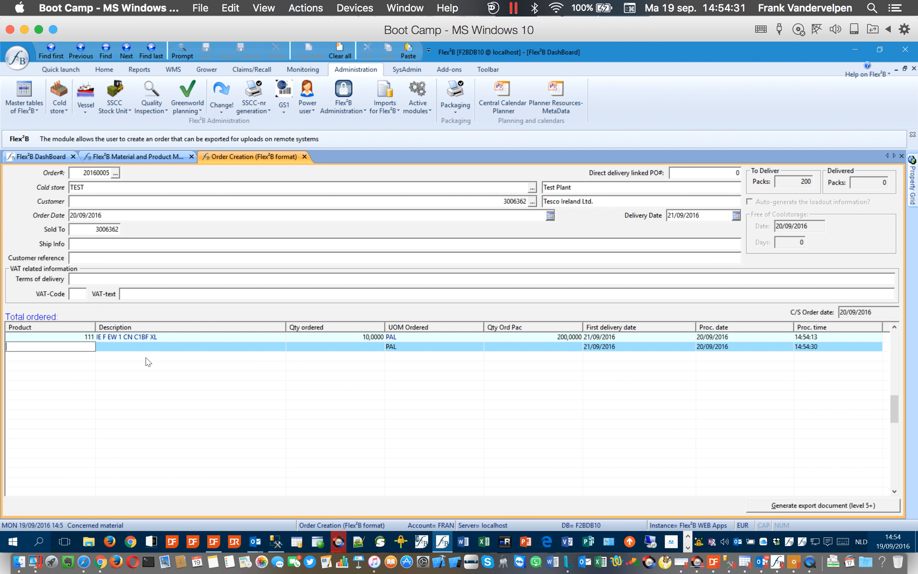
{"action": "left_click", "coordinate": [84, 336]}
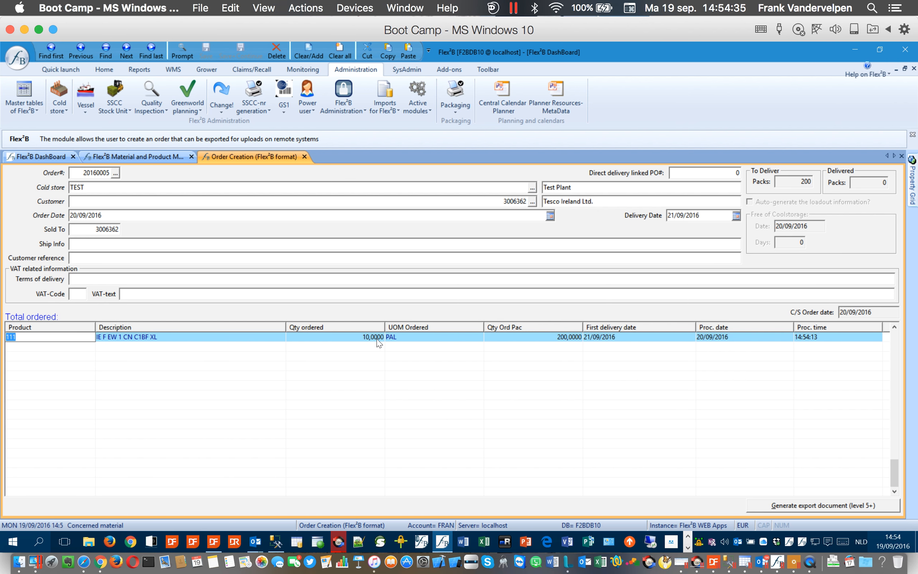
Return to the material record of product 111 in the Material and Product Master
{"action": "left_click", "coordinate": [163, 156]}
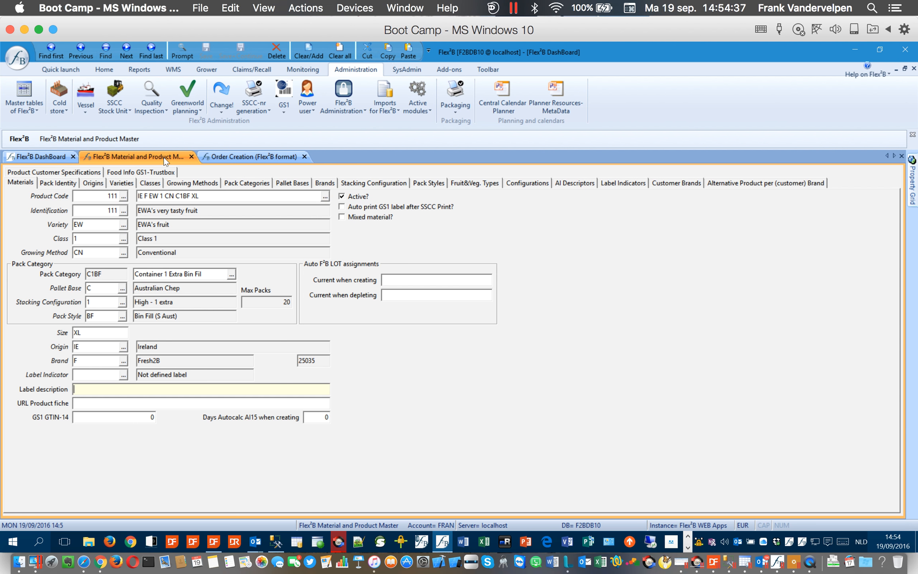